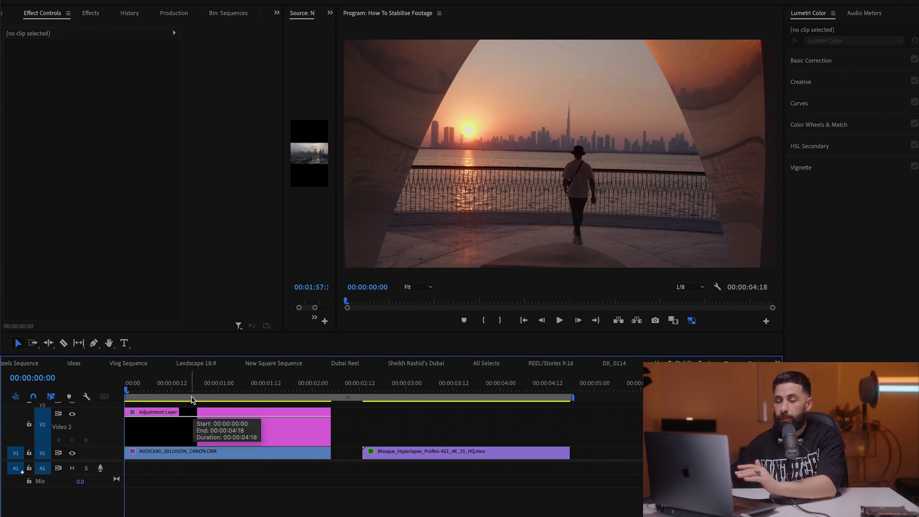
# After previewing the sequence, reveal the sunset clip's source A053C690_20110SON_CANON.CRM in the project.
pyautogui.click(176, 408)
pyautogui.press('space')
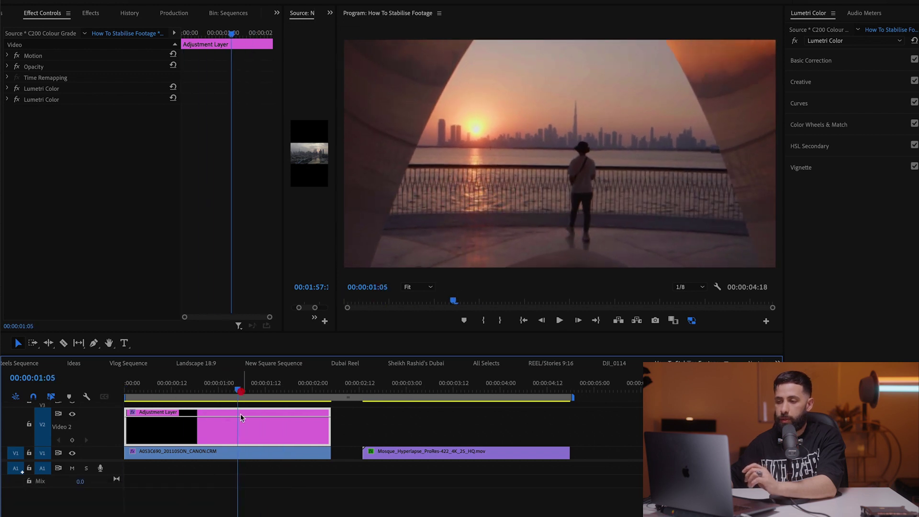
pyautogui.rightClick(205, 452)
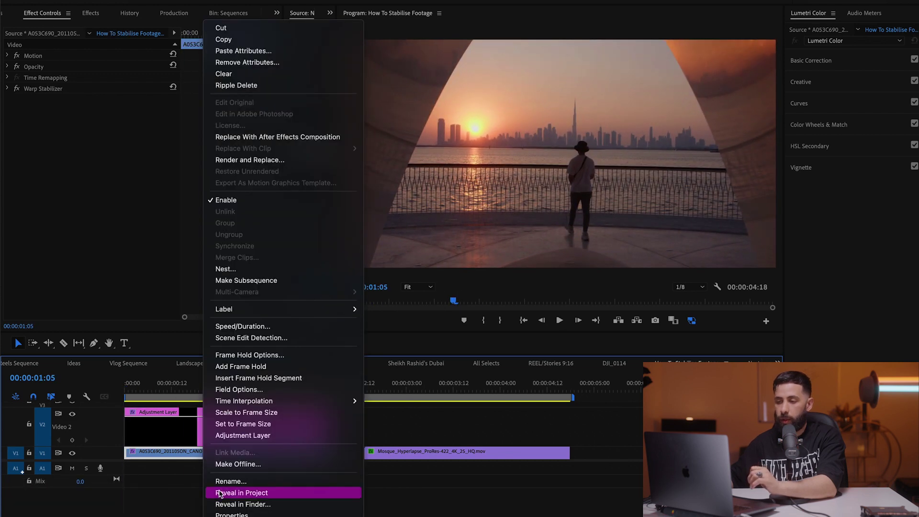
pyautogui.click(261, 496)
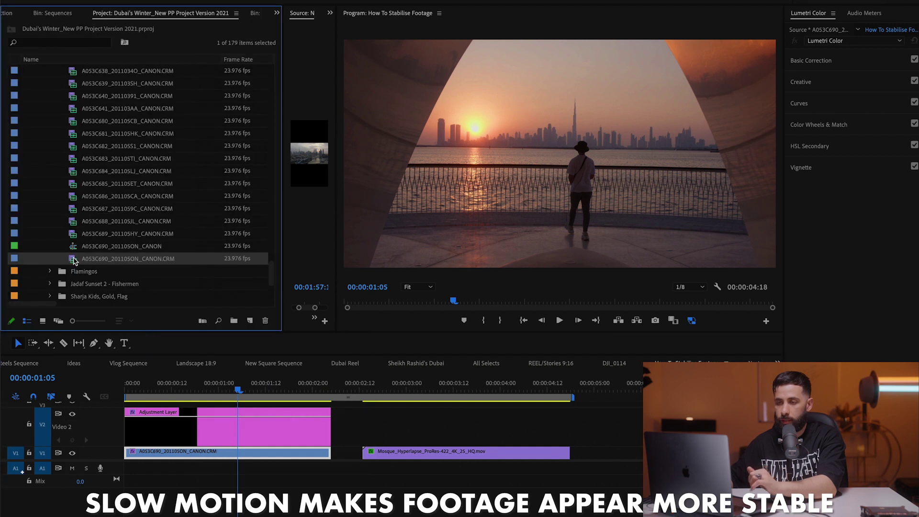
# Check the source footage's Interpret Footage settings and cancel without changes.
pyautogui.rightClick(74, 261)
pyautogui.moveTo(181, 385)
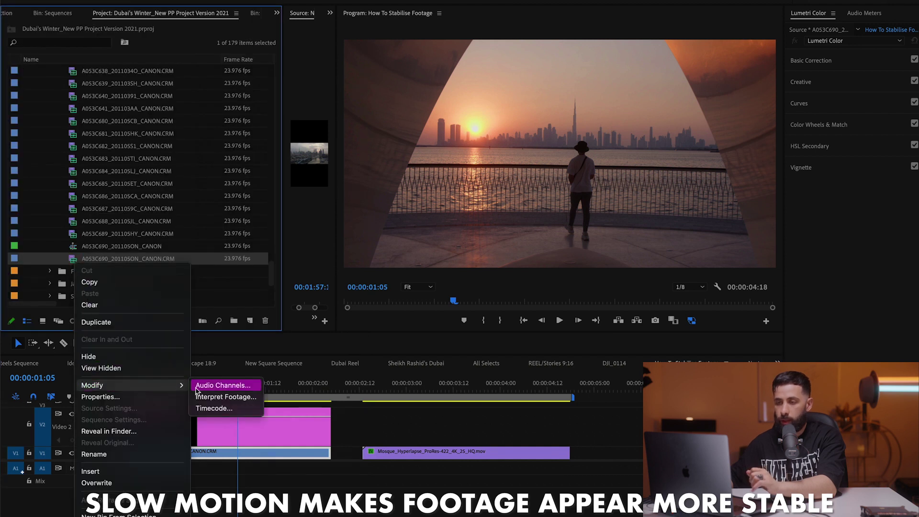
pyautogui.click(205, 397)
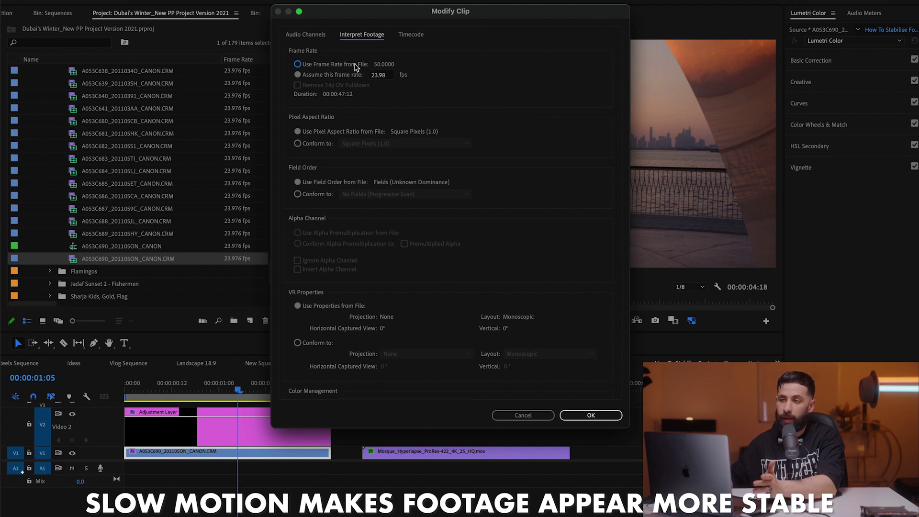
pyautogui.click(536, 414)
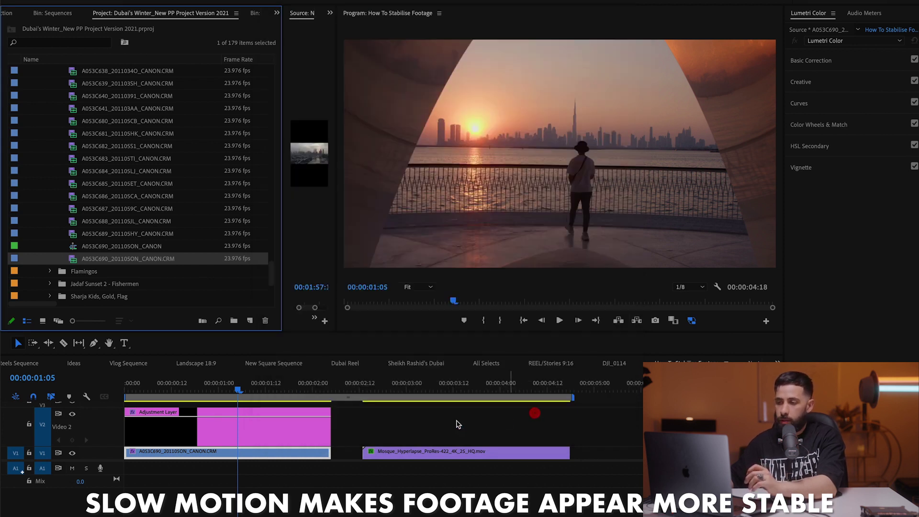
# Show the sunset clip's Warp Stabilizer settings in Effect Controls.
pyautogui.click(307, 12)
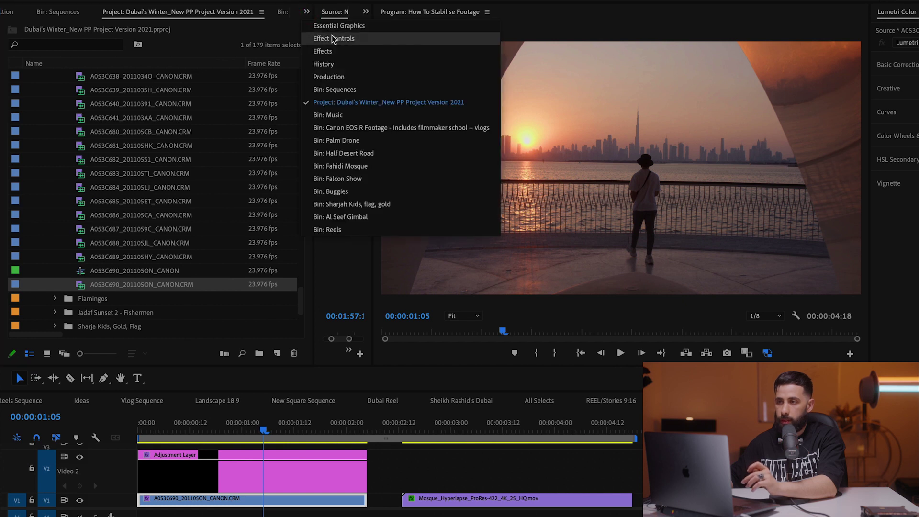
pyautogui.click(331, 38)
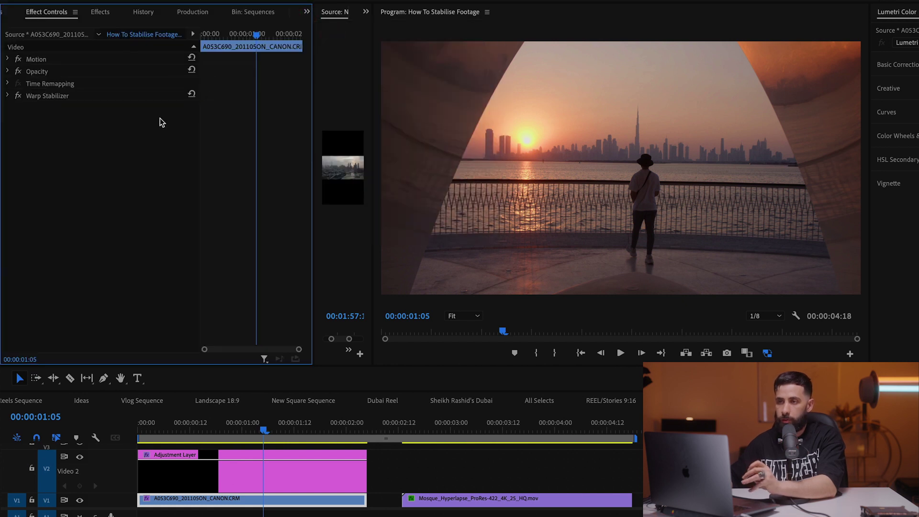
pyautogui.click(8, 97)
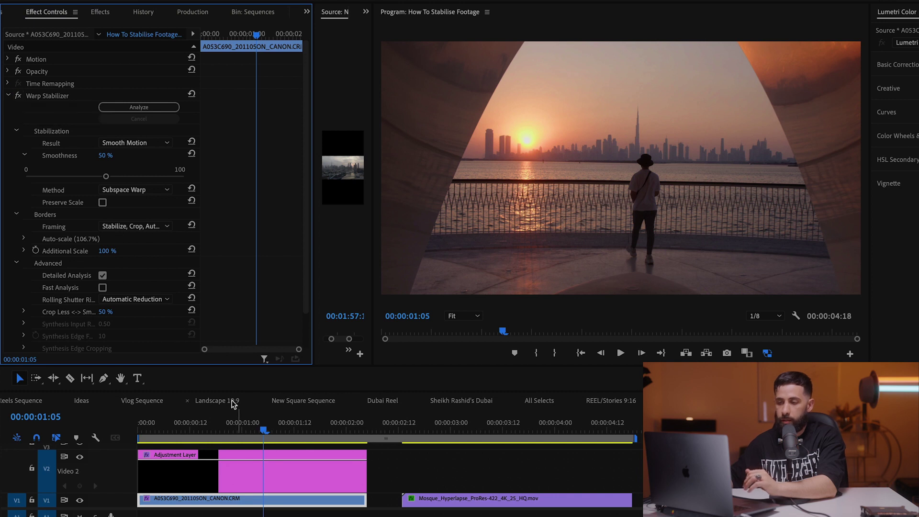
# End the work area at the sunset clip's end and play it from the start.
pyautogui.press('Home')
pyautogui.press('space')
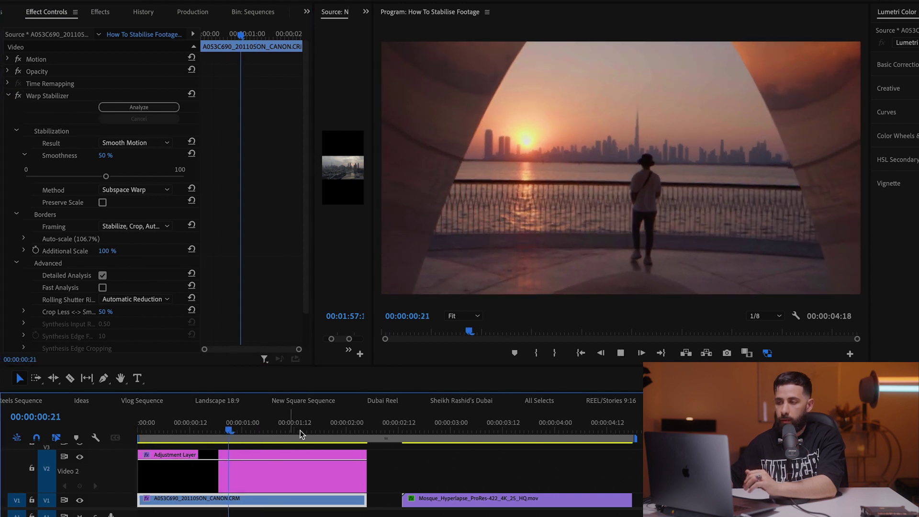
pyautogui.click(376, 431)
pyautogui.click(366, 430)
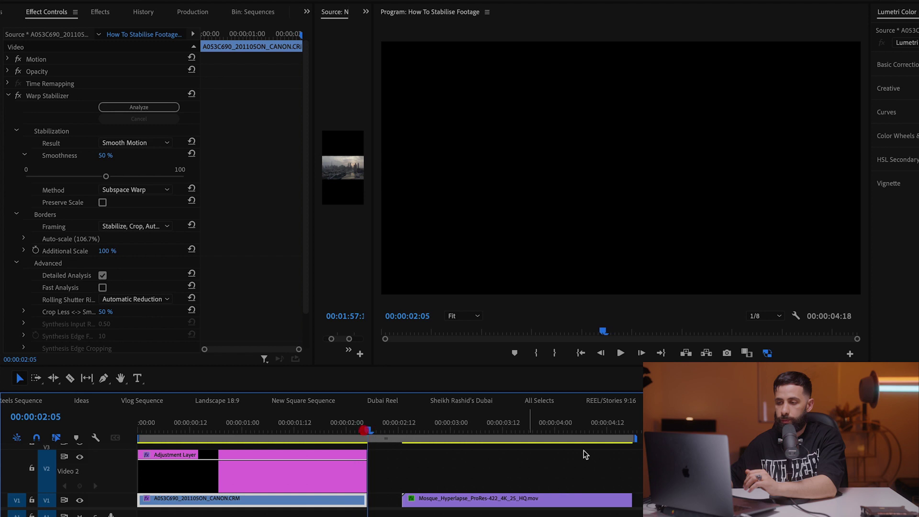
pyautogui.moveTo(635, 439); pyautogui.dragTo(392, 438)
pyautogui.press('space')
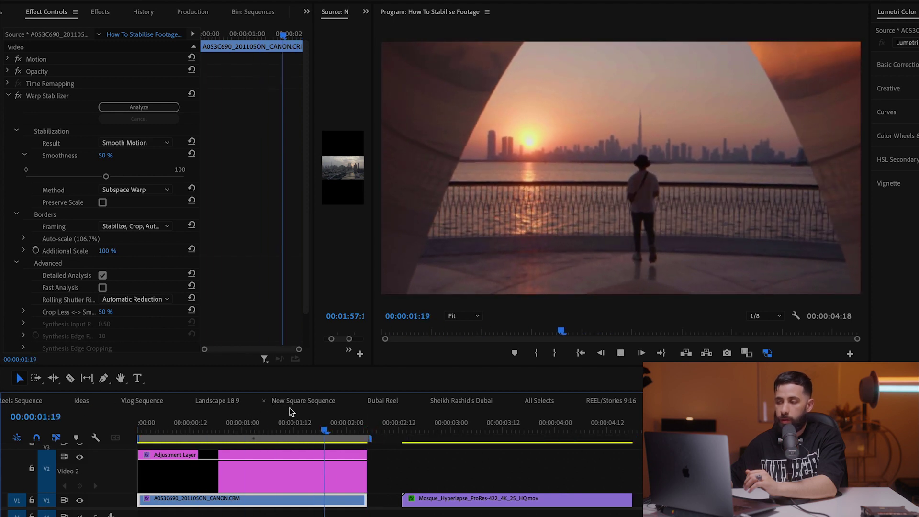
pyautogui.moveTo(294, 423); pyautogui.dragTo(140, 423)
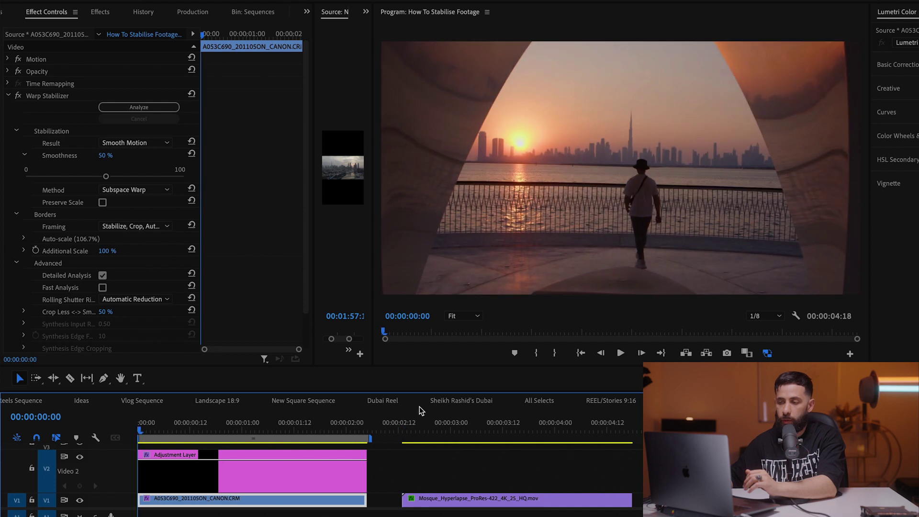
# Move the Mosque hyperlapse clip further right and reselect the sunset clip.
pyautogui.moveTo(497, 501); pyautogui.dragTo(786, 500)
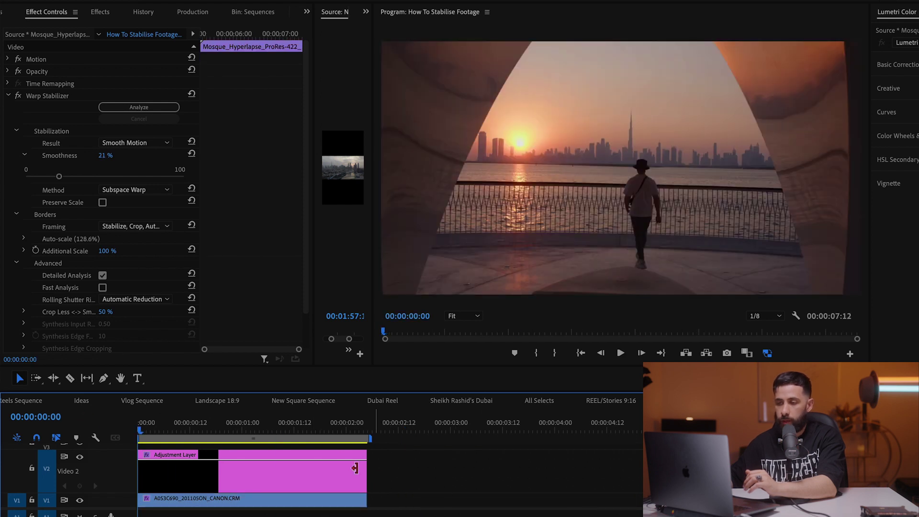
pyautogui.click(206, 500)
pyautogui.click(164, 423)
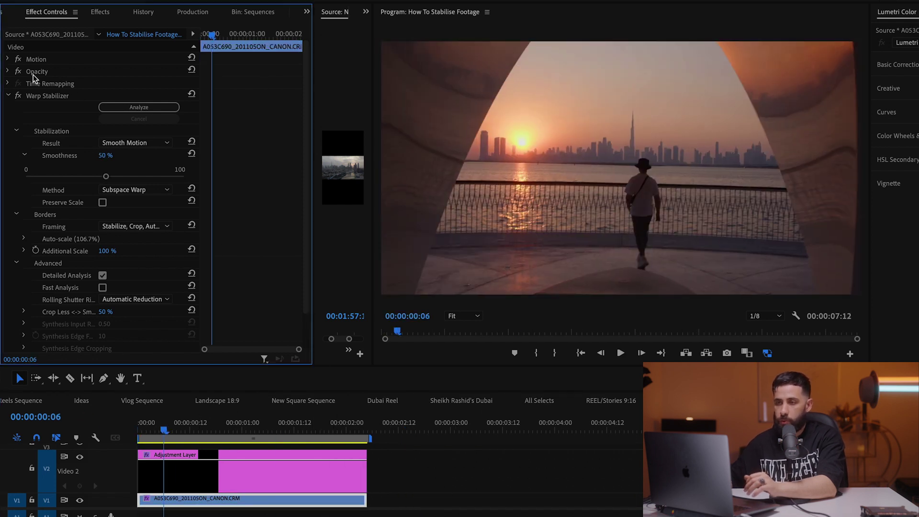
# Switch off the sunset clip's Warp Stabilizer, preview it unstabilised, then delete the effect.
pyautogui.click(19, 96)
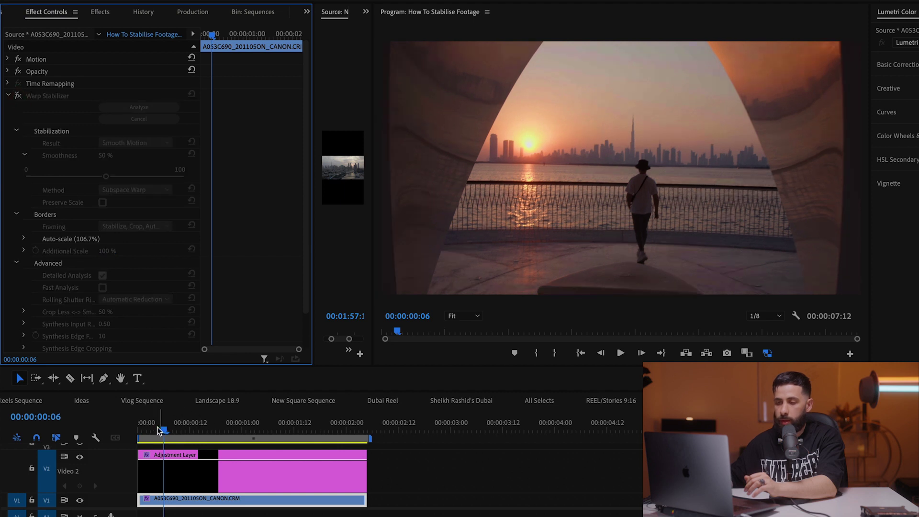
pyautogui.click(130, 426)
pyautogui.press('space')
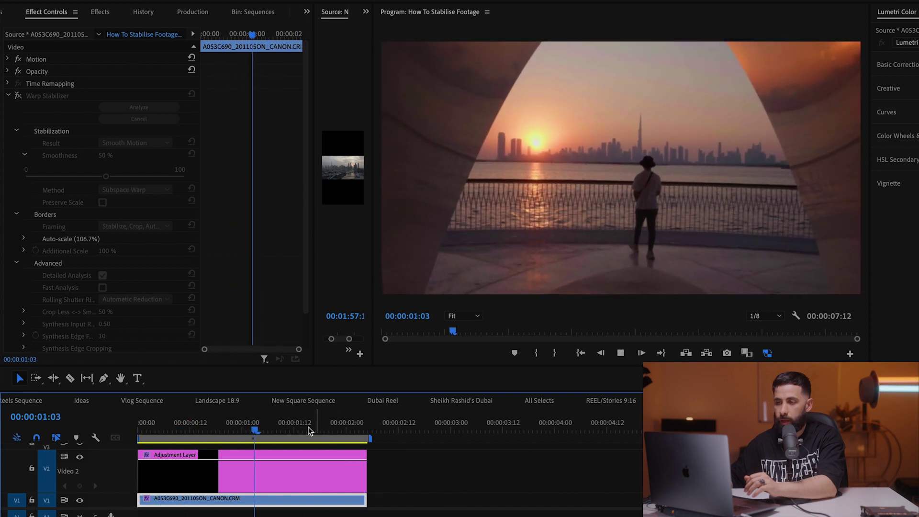
pyautogui.click(203, 430)
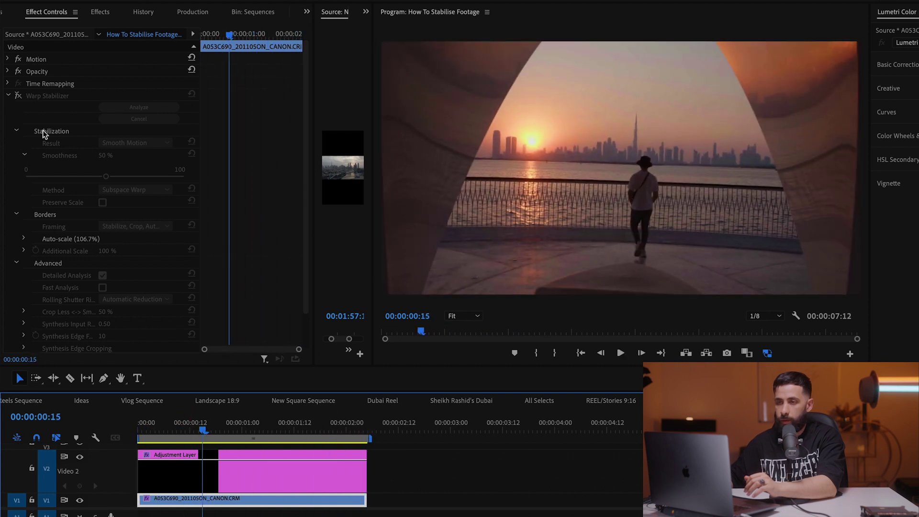
pyautogui.click(42, 98)
pyautogui.press('BackSpace')
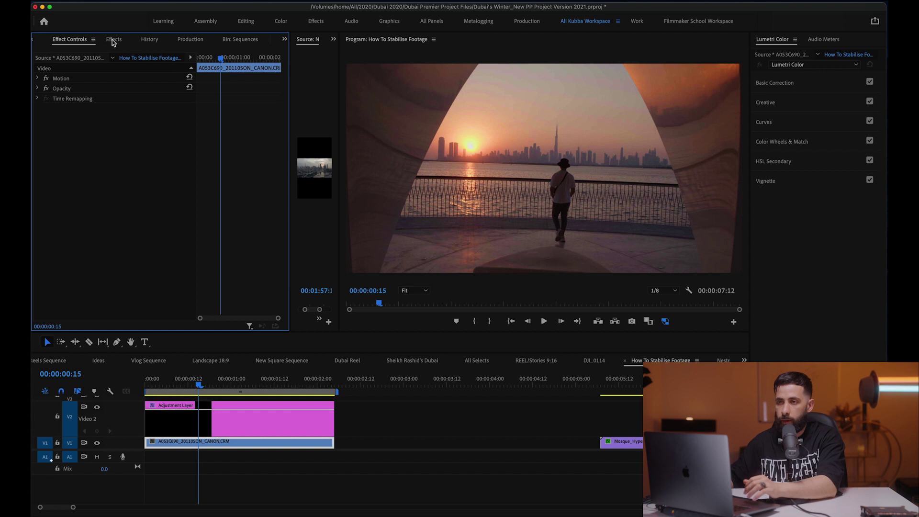
# Search the Effects library for 'warp' and apply Warp Stabilizer to the sunset clip.
pyautogui.click(113, 40)
pyautogui.click(83, 53)
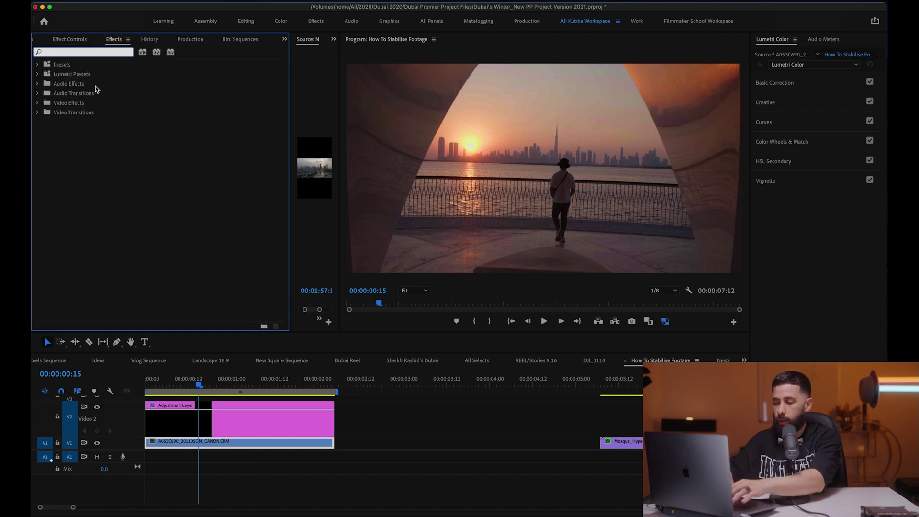
pyautogui.write('warp')
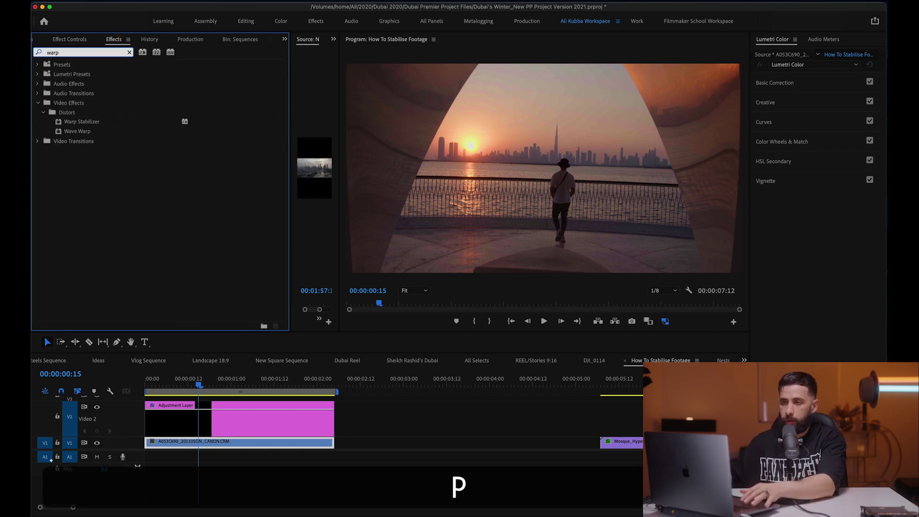
pyautogui.doubleClick(93, 122)
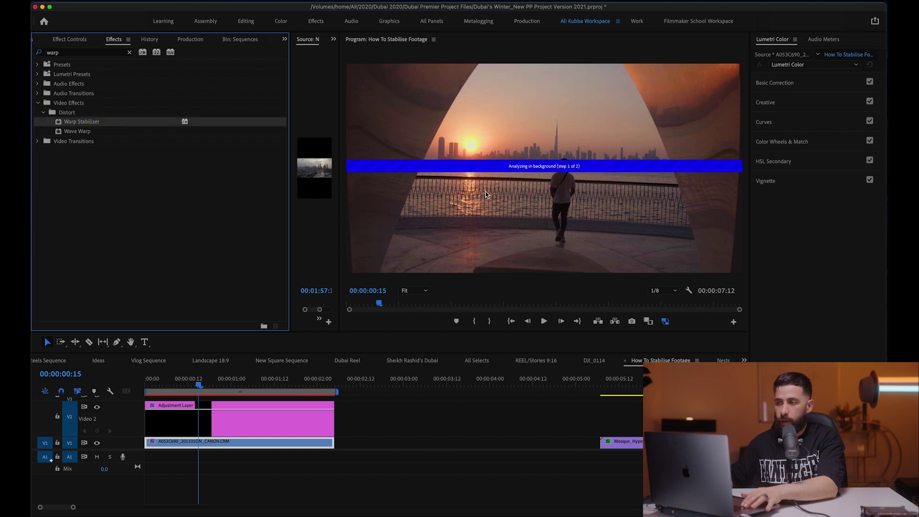
pyautogui.click(82, 40)
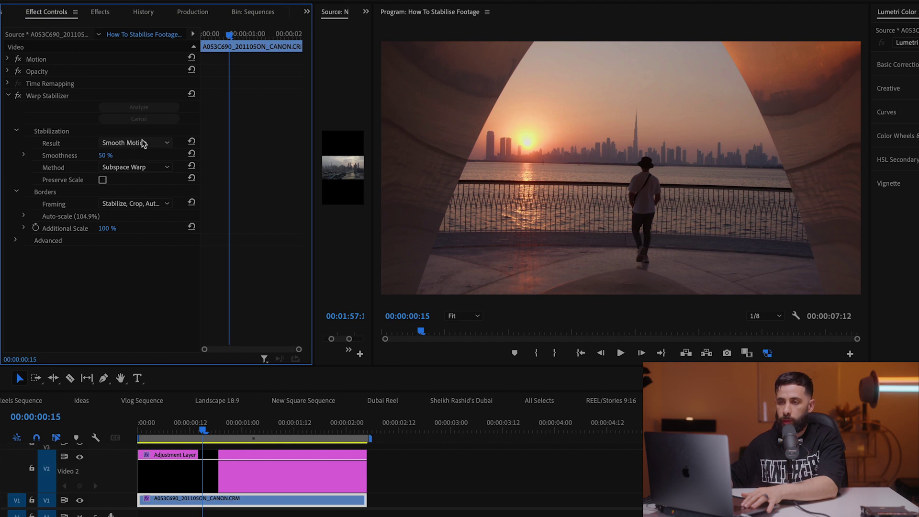
# Keep Smooth Motion, Subspace Warp and Stabilize, Crop, Auto-scale framing in Warp Stabilizer.
pyautogui.click(142, 143)
pyautogui.click(145, 143)
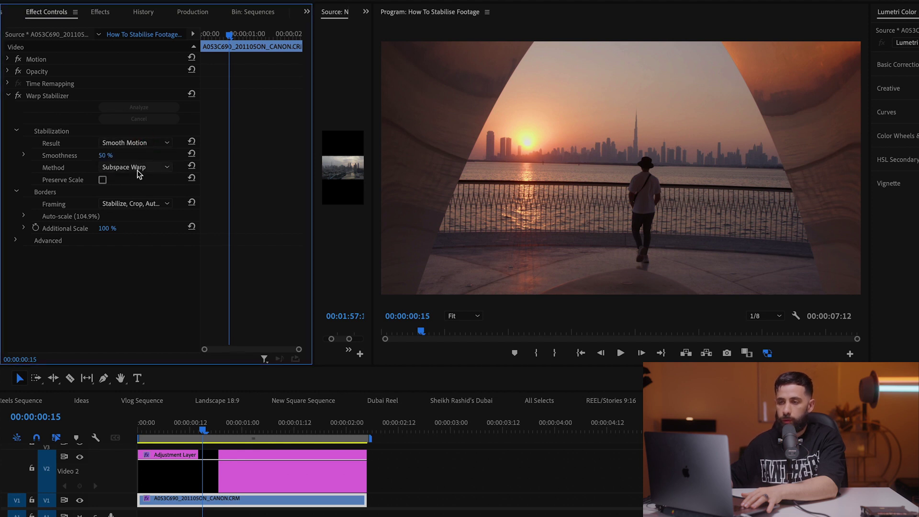
pyautogui.click(24, 155)
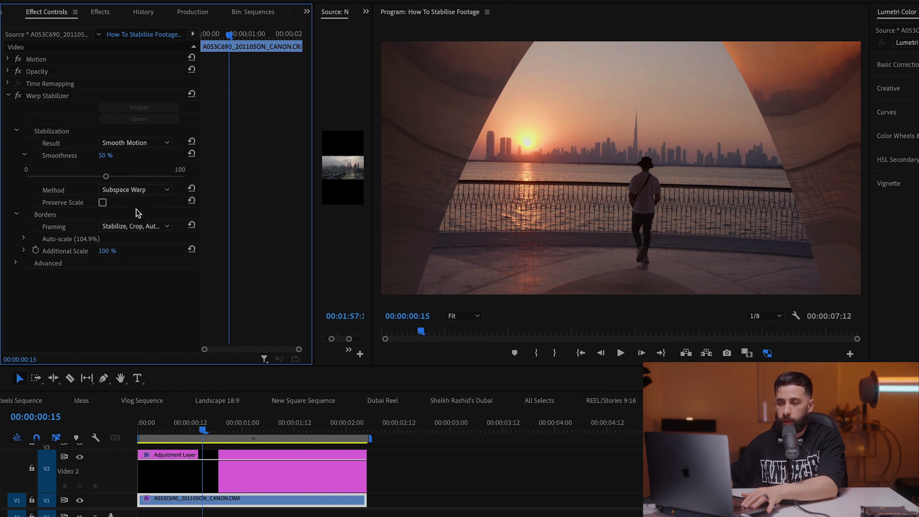
pyautogui.click(124, 191)
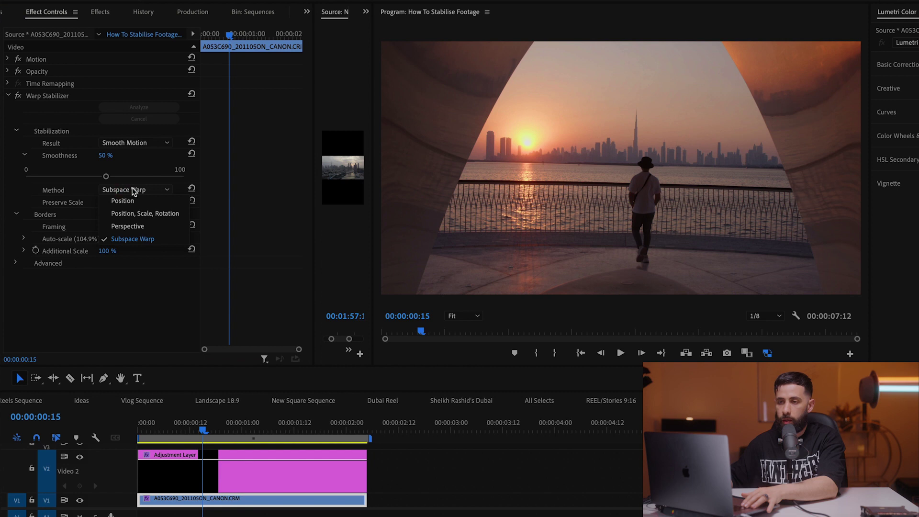
pyautogui.click(134, 190)
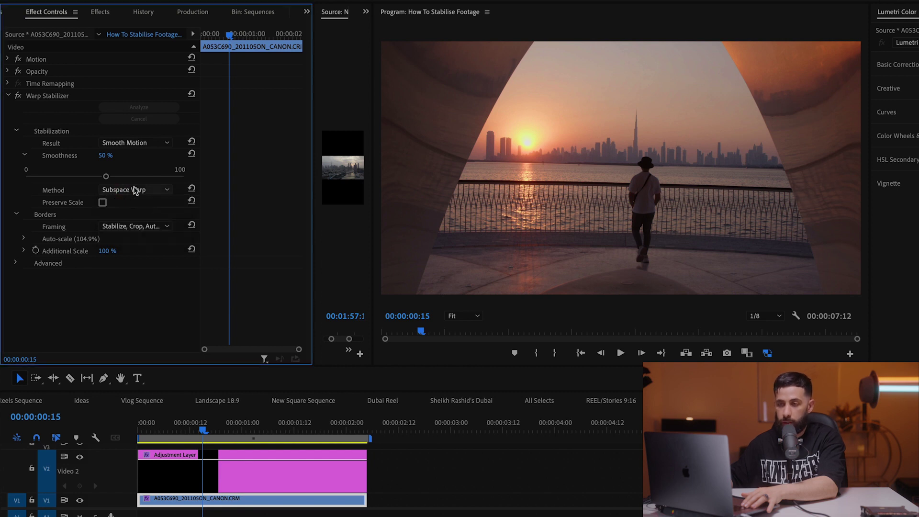
pyautogui.click(125, 225)
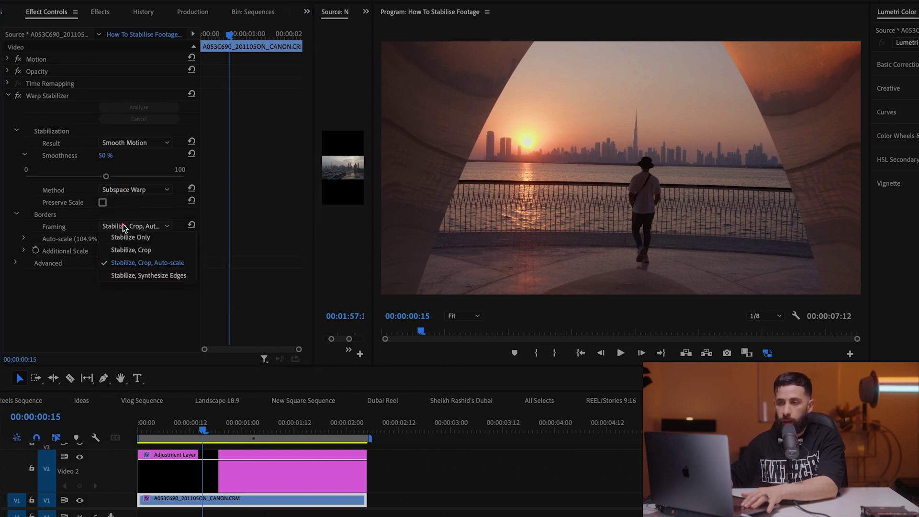
pyautogui.click(149, 316)
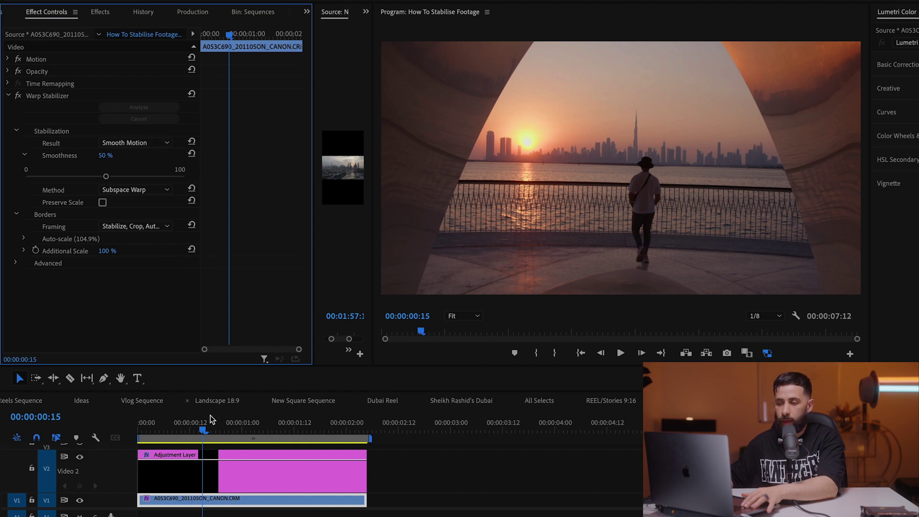
# Replay the newly stabilised sunset clip from the start several times and scrub through it.
pyautogui.click(205, 435)
pyautogui.press('Home')
pyautogui.press('space')
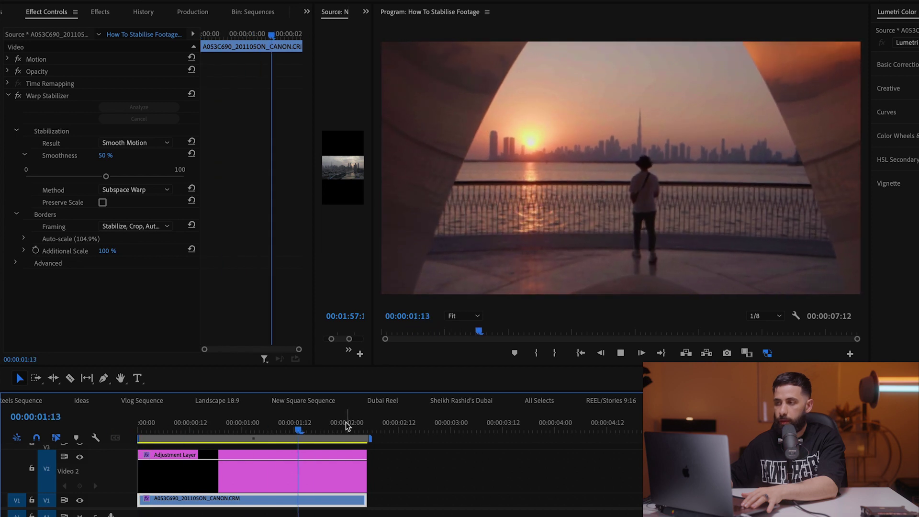
pyautogui.press('space')
pyautogui.press('Home')
pyautogui.press('space')
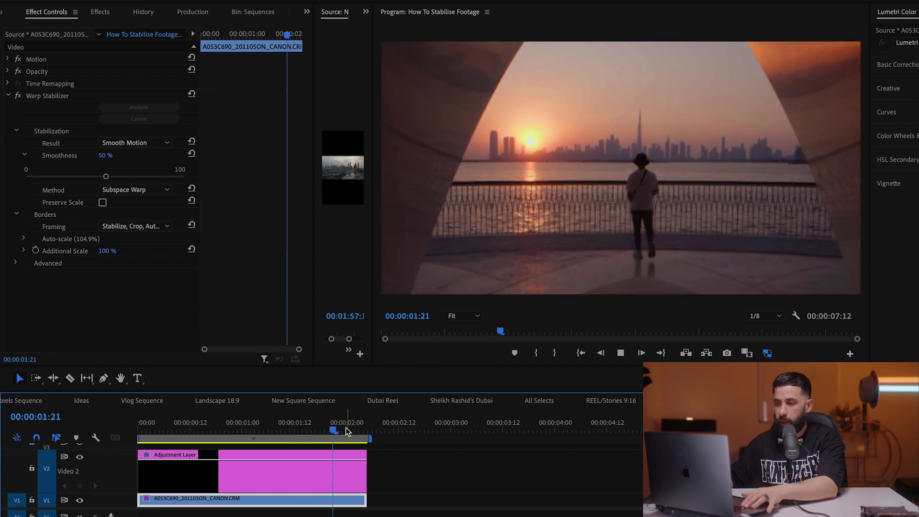
pyautogui.press('space')
pyautogui.press('Home')
pyautogui.press('space')
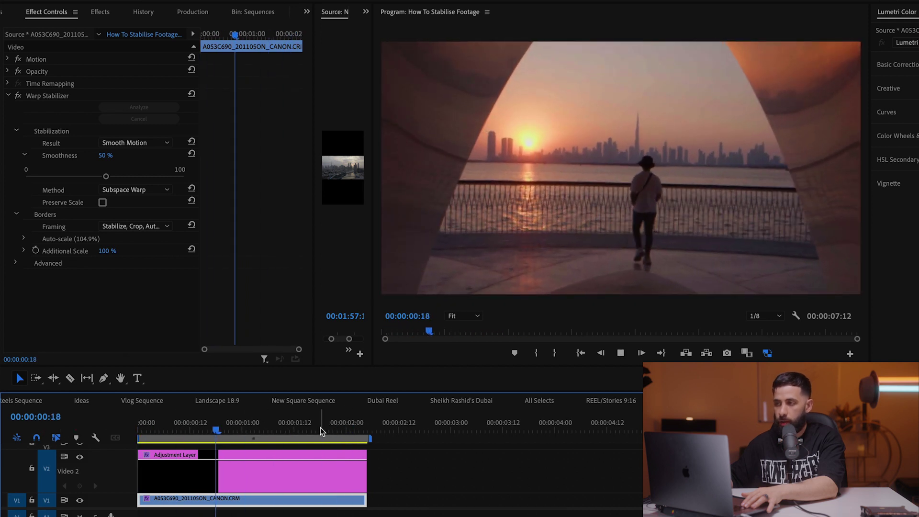
pyautogui.moveTo(348, 433); pyautogui.dragTo(273, 425)
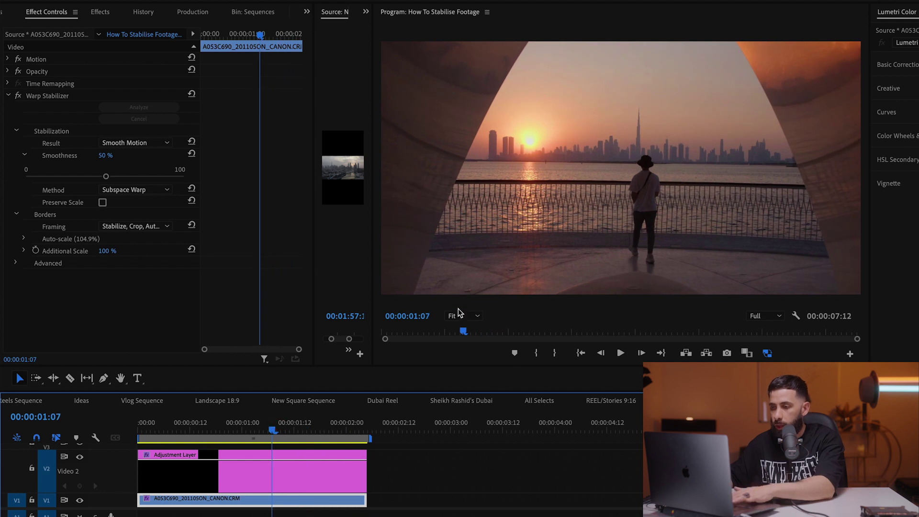
pyautogui.moveTo(462, 331); pyautogui.dragTo(495, 332)
# Reduce the Warp Stabilizer Smoothness to 30% and play the restabilised clip.
pyautogui.moveTo(289, 426)
pyautogui.mouseDown()
pyautogui.moveTo(313, 426)
pyautogui.moveTo(281, 426)
pyautogui.mouseUp()
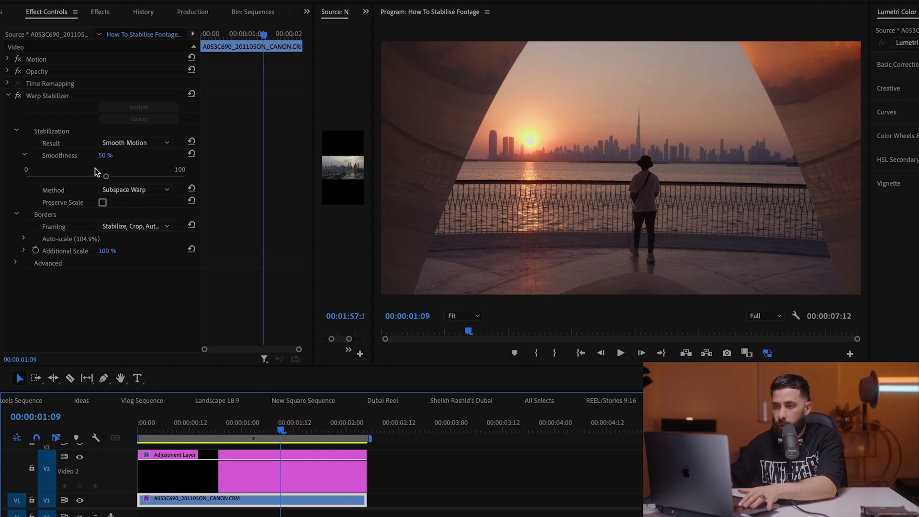
pyautogui.moveTo(106, 178); pyautogui.dragTo(84, 177)
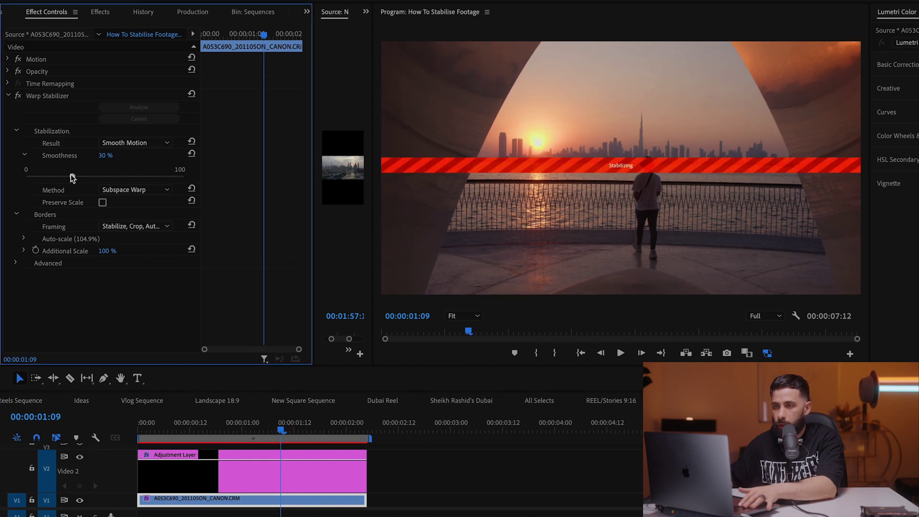
pyautogui.click(131, 430)
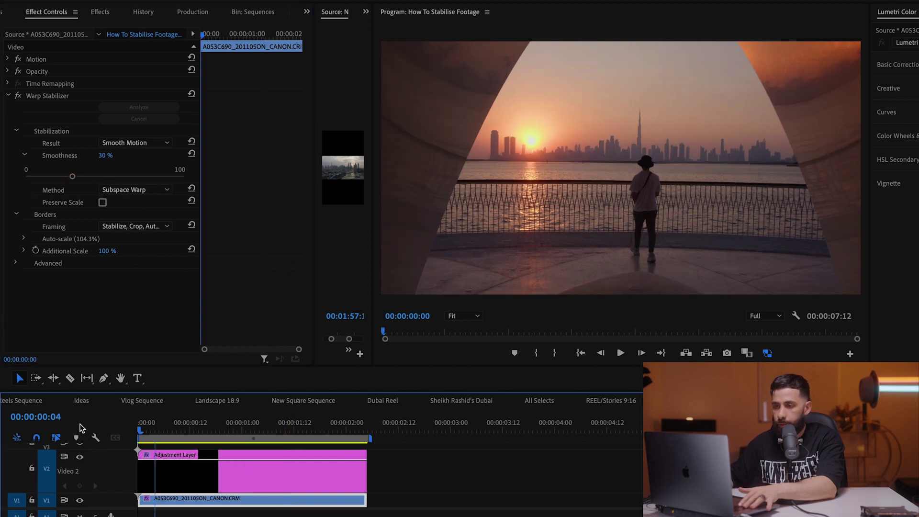
pyautogui.press('space')
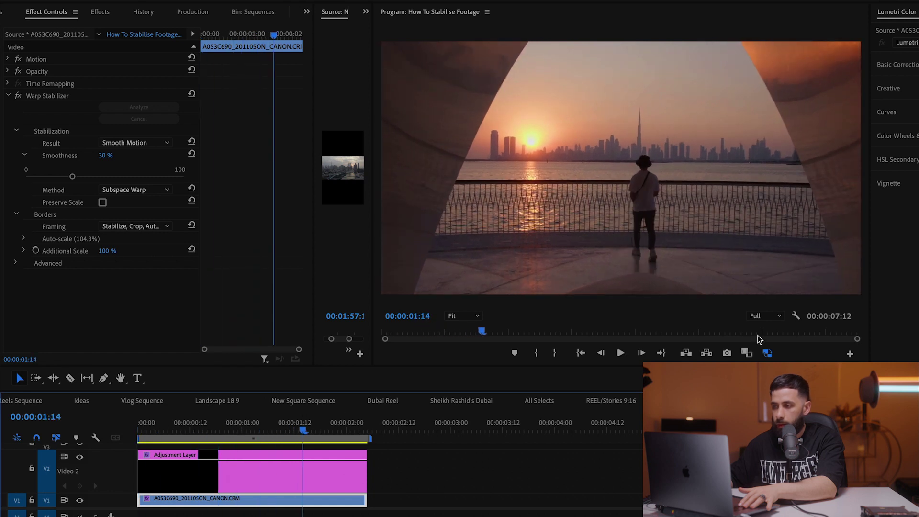
# Set playback resolution to 1/2, replay, and stop at 00:00:01:11 to inspect the frame.
pyautogui.click(765, 316)
pyautogui.click(764, 340)
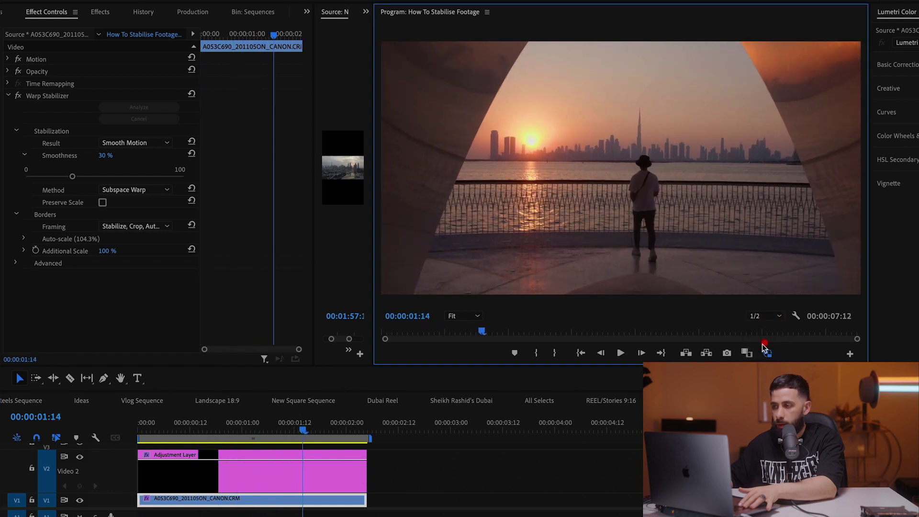
pyautogui.click(101, 434)
pyautogui.press('Home')
pyautogui.press('space')
pyautogui.press('Home')
pyautogui.press('space')
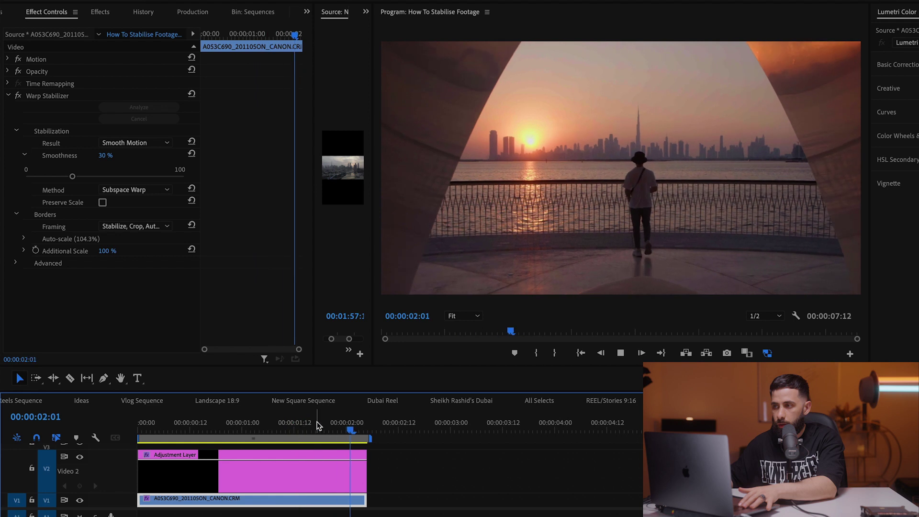
pyautogui.click(290, 422)
pyautogui.click(127, 312)
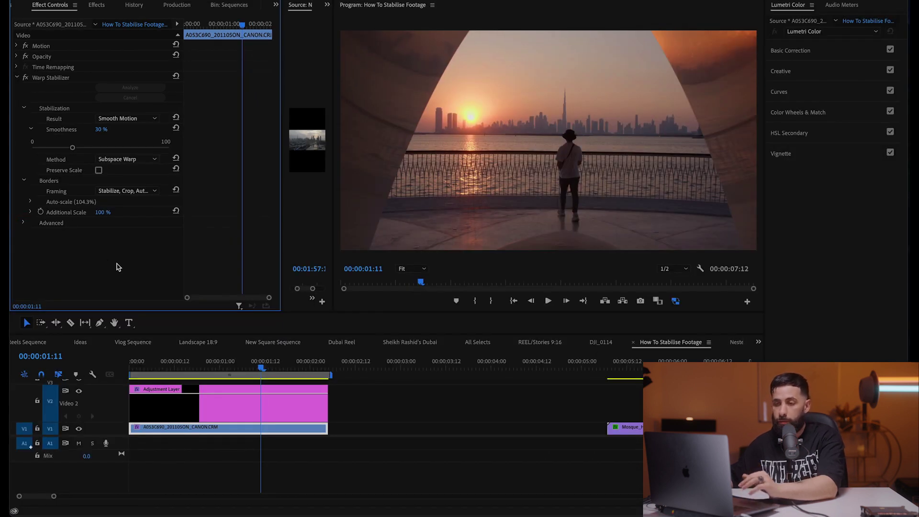
pyautogui.click(23, 223)
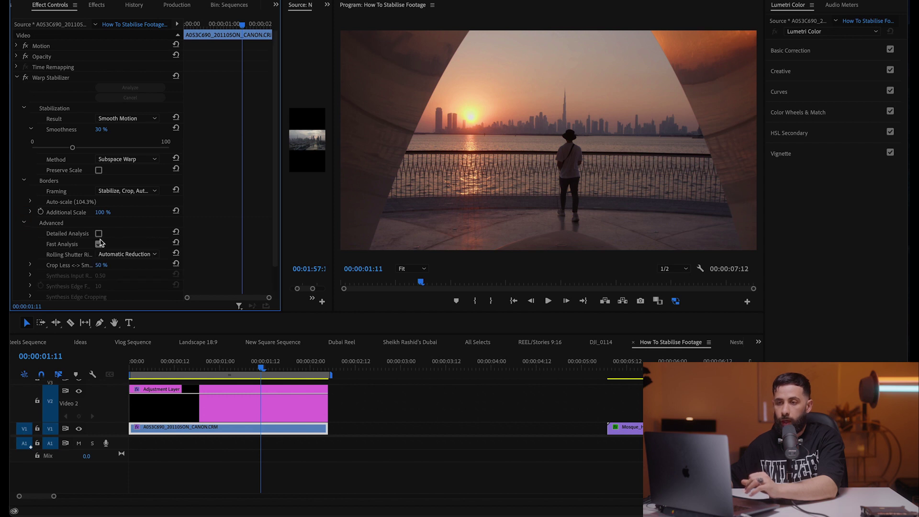
# Tick Detailed Analysis, let the sunset clip re-analyse, and play back the result.
pyautogui.click(99, 233)
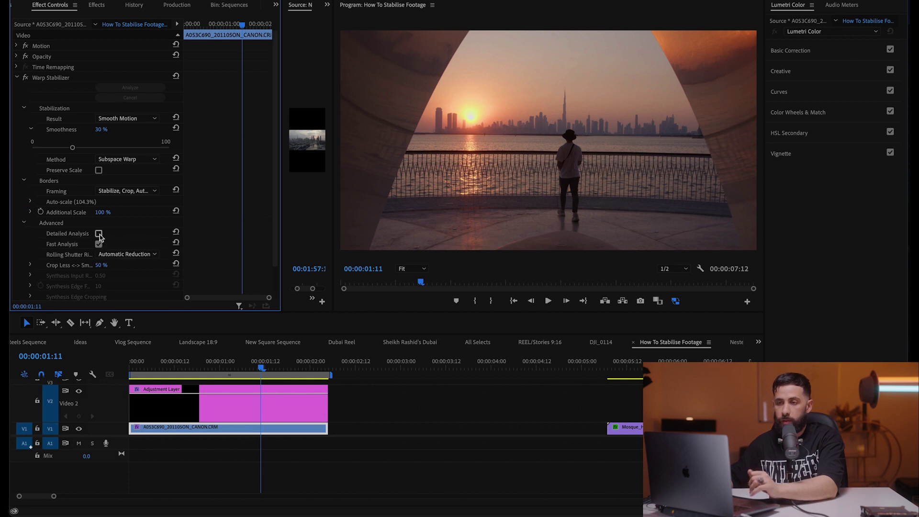
pyautogui.click(99, 234)
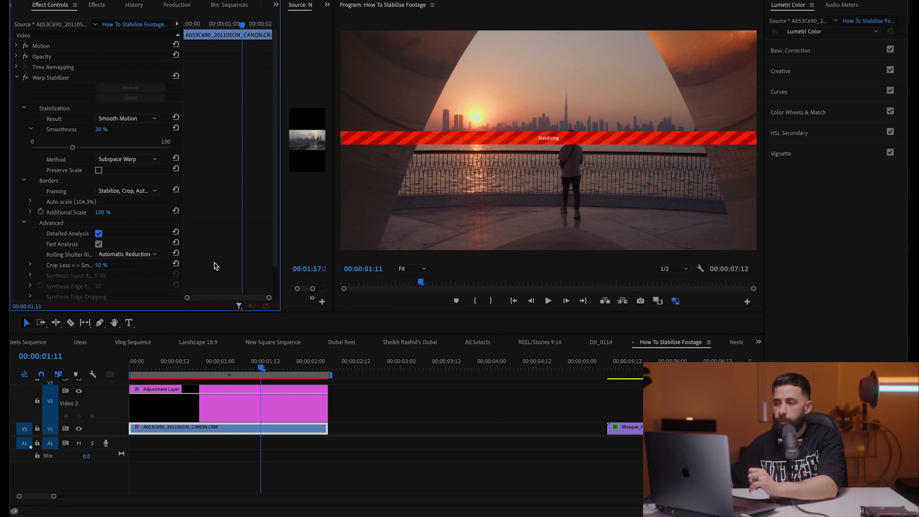
pyautogui.click(136, 367)
pyautogui.press('space')
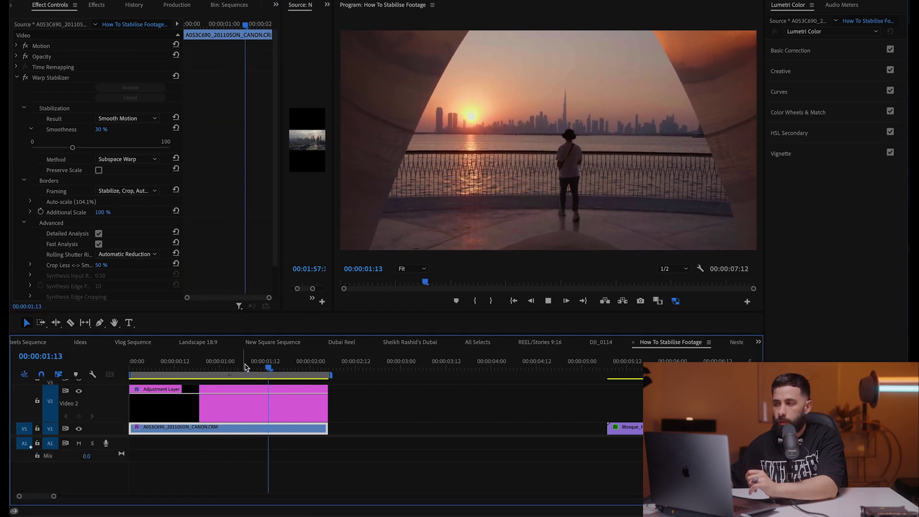
pyautogui.press('Home')
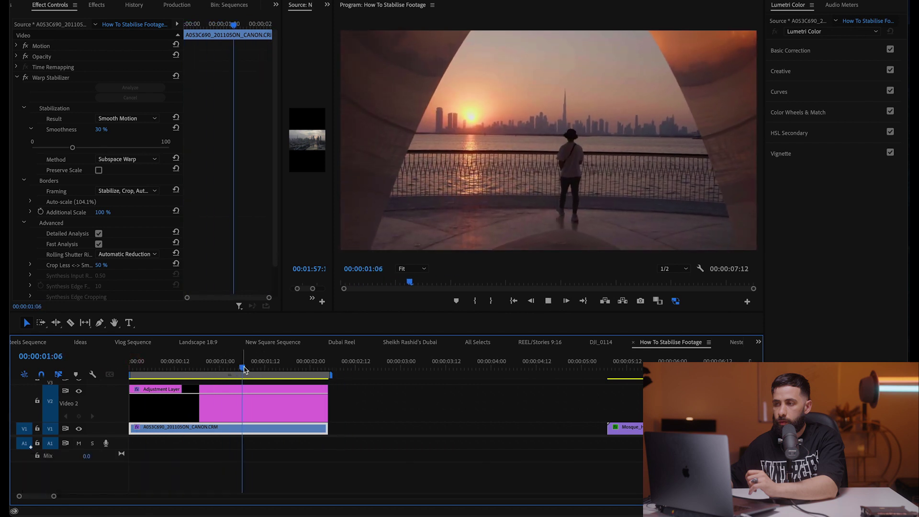
pyautogui.click(186, 365)
pyautogui.press('space')
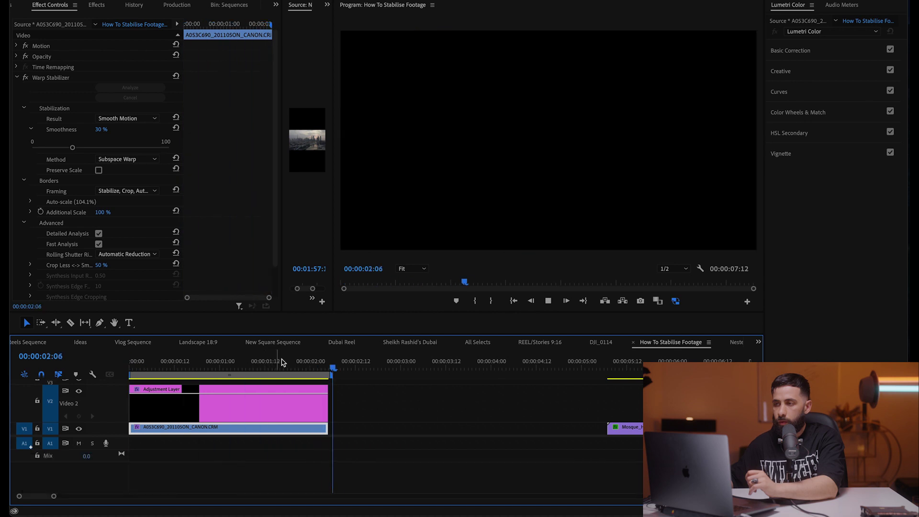
pyautogui.press('space')
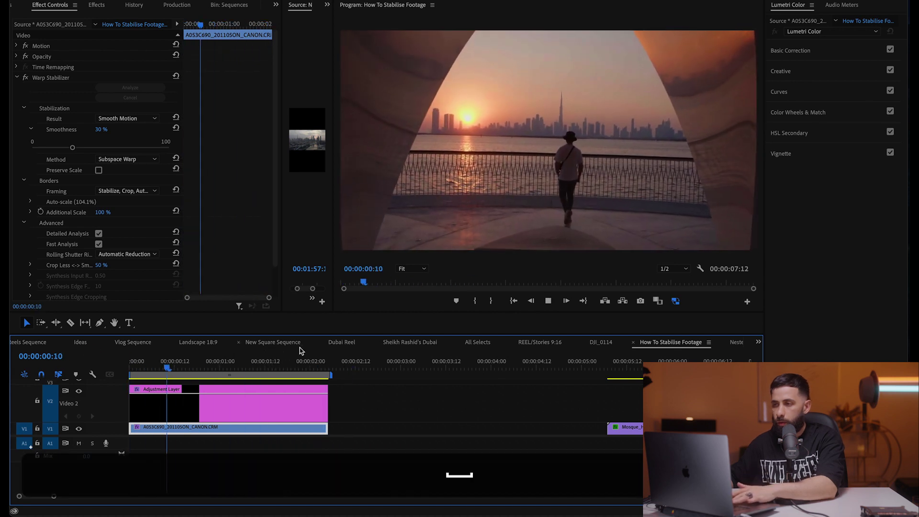
pyautogui.press('space')
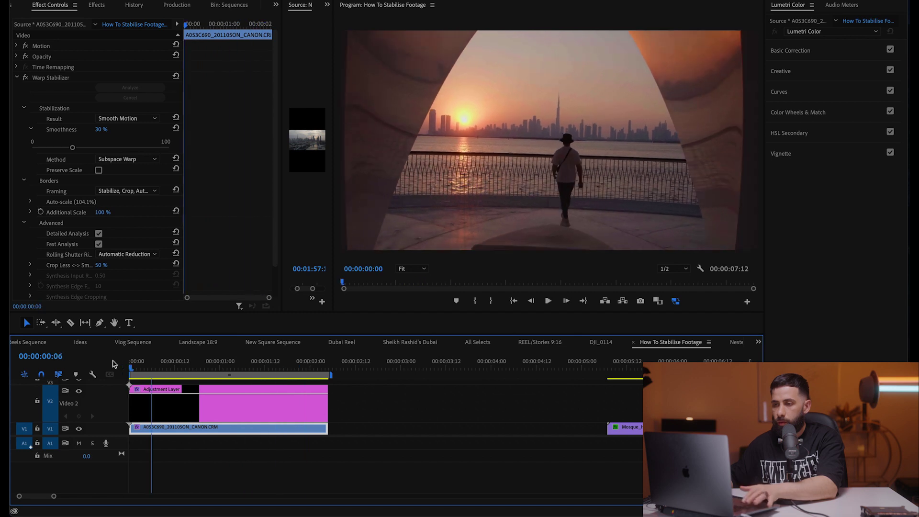
pyautogui.press('space')
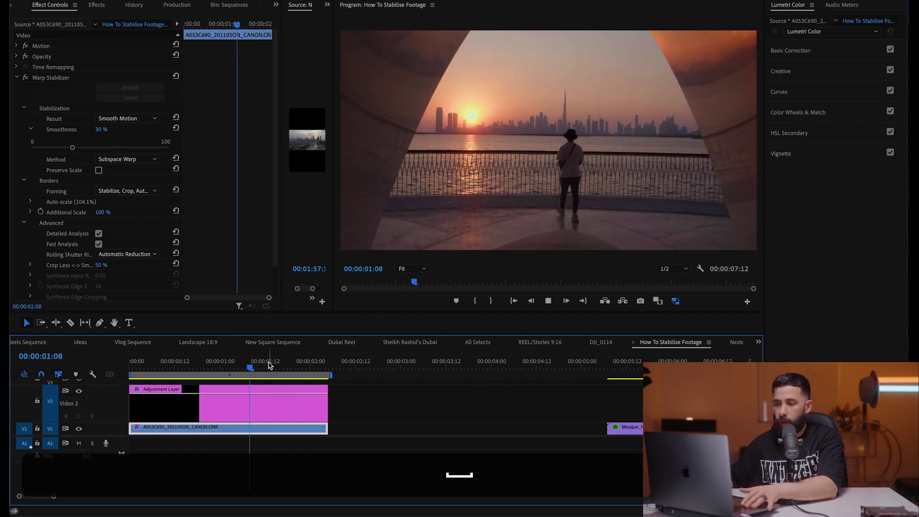
# Switch Warp Stabilizer off and play the unstabilised sunset clip.
pyautogui.click(26, 77)
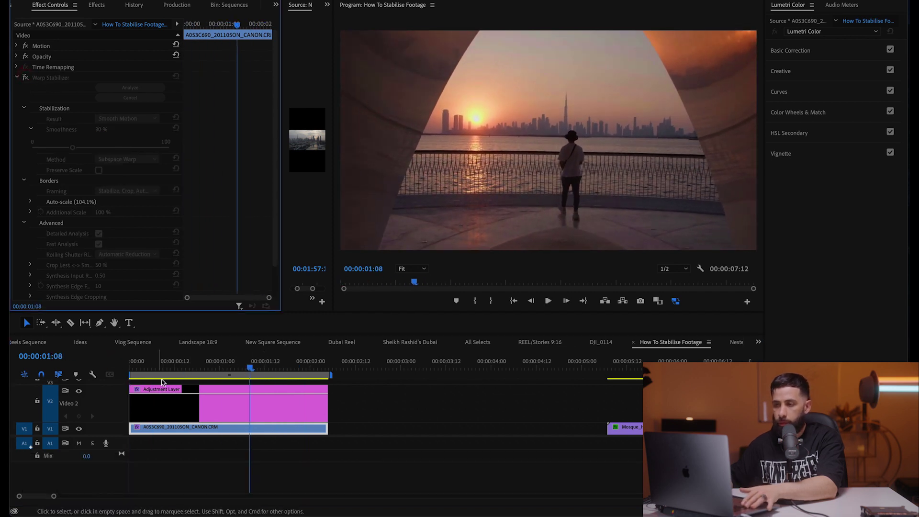
pyautogui.press('space')
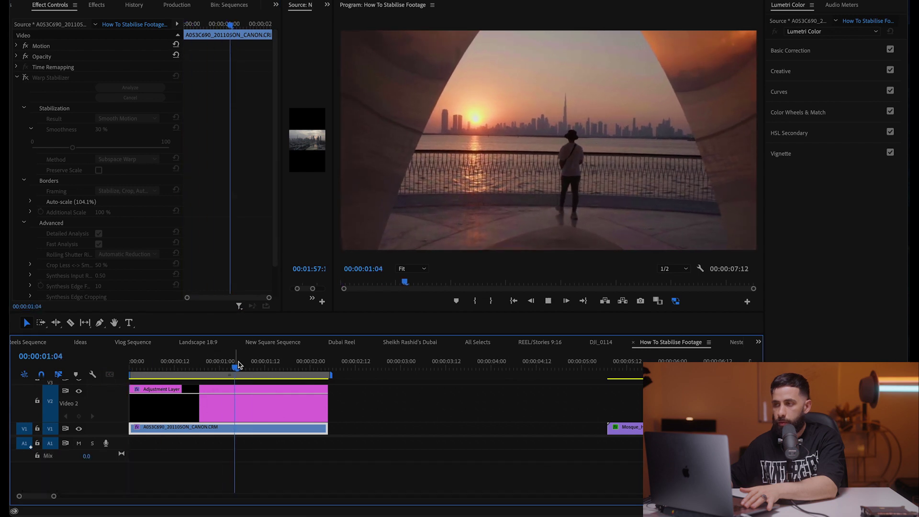
pyautogui.press('space')
pyautogui.press('Home')
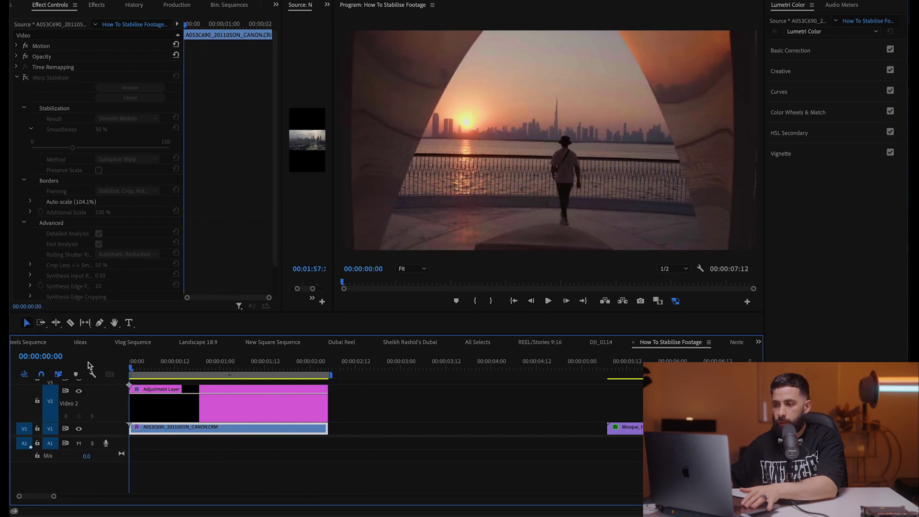
# Switch Warp Stabilizer back on, replay it, then park the playhead at 00:00:03:14.
pyautogui.click(25, 78)
pyautogui.press('space')
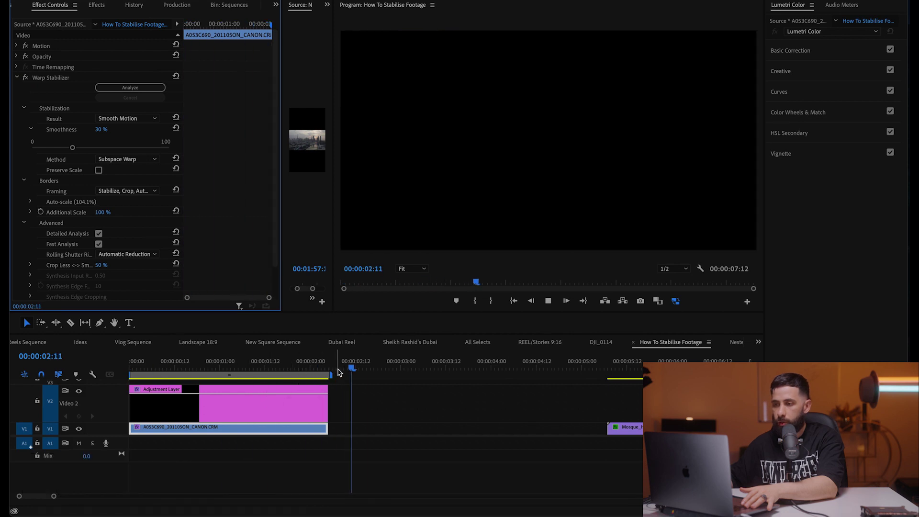
pyautogui.click(328, 371)
pyautogui.press('Home')
pyautogui.press('space')
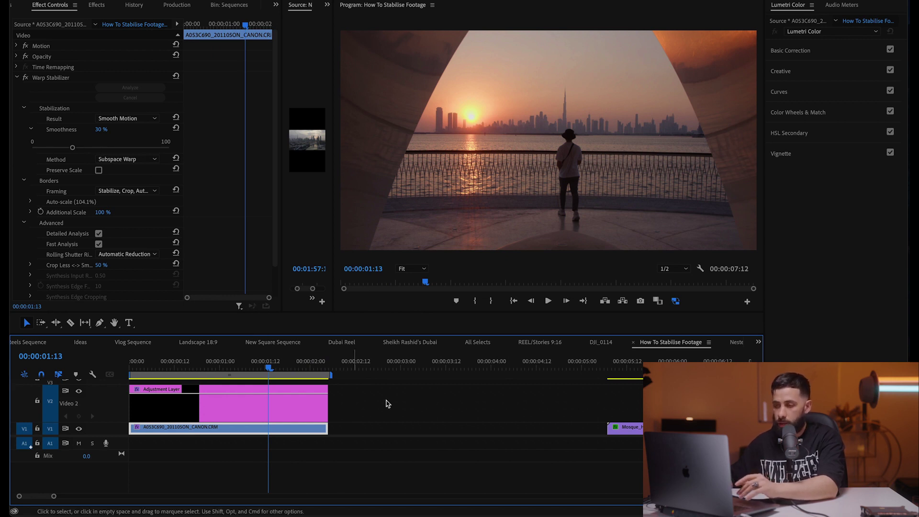
pyautogui.click(453, 367)
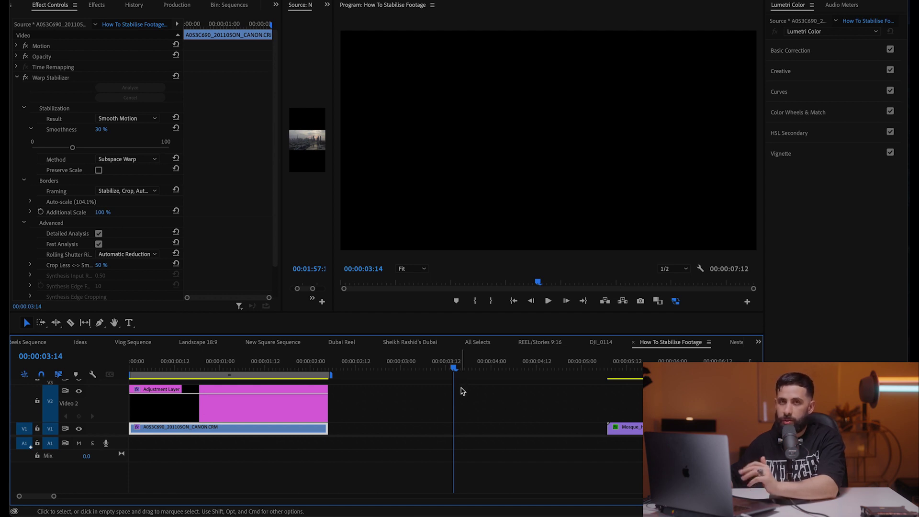
# Close the gap before the Mosque clip and set the in point and work area over it.
pyautogui.press('w')
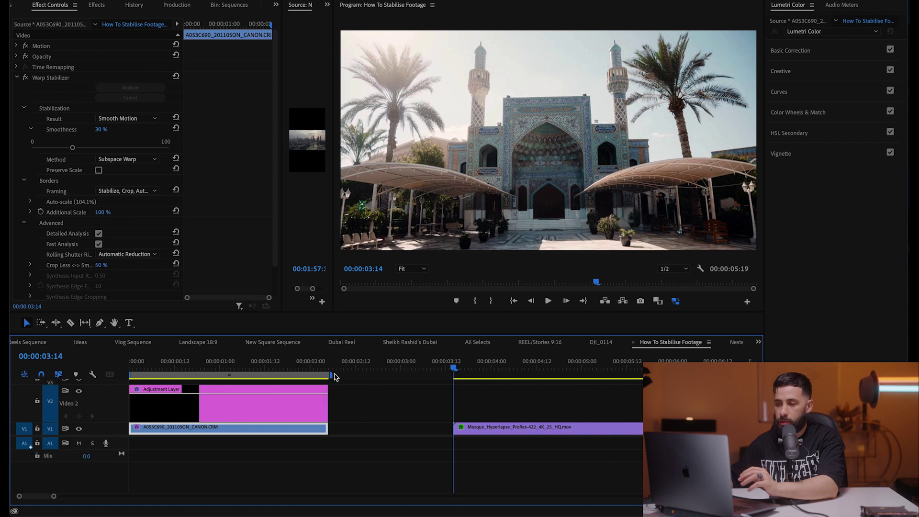
pyautogui.moveTo(324, 377); pyautogui.dragTo(643, 391)
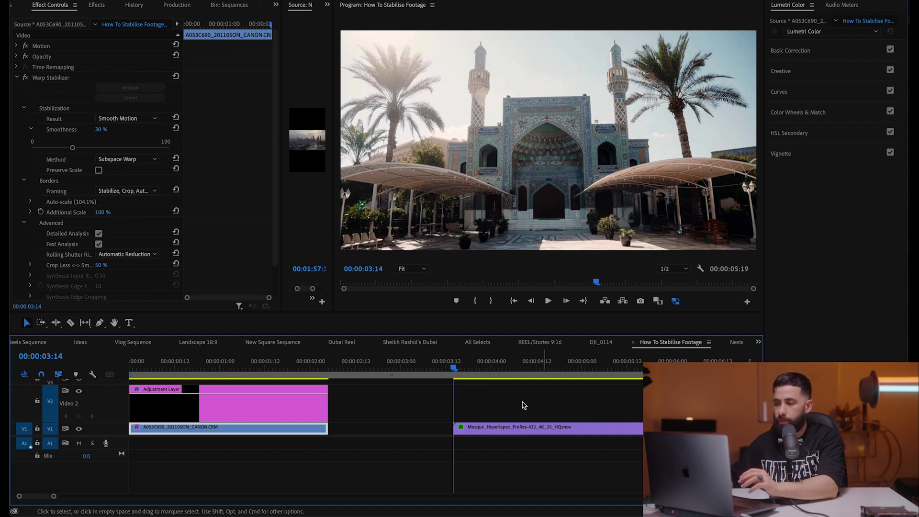
pyautogui.press('i')
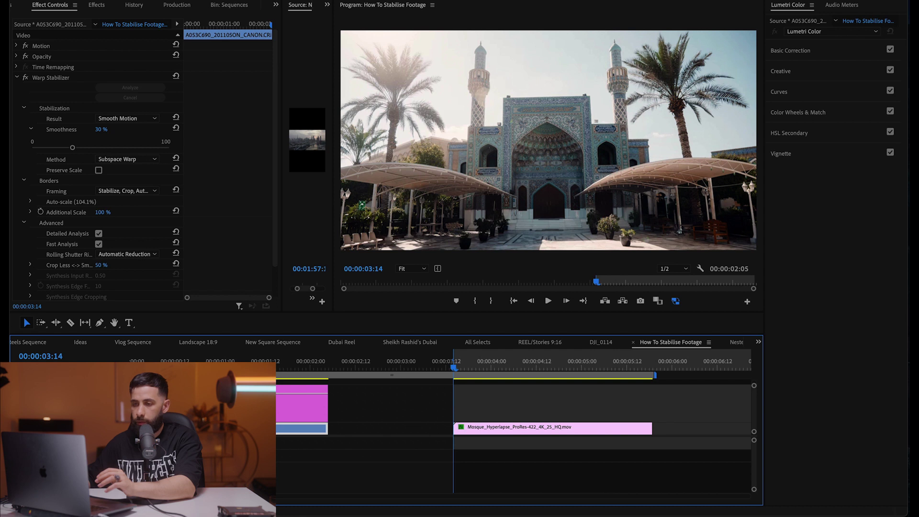
pyautogui.moveTo(239, 375); pyautogui.dragTo(411, 387)
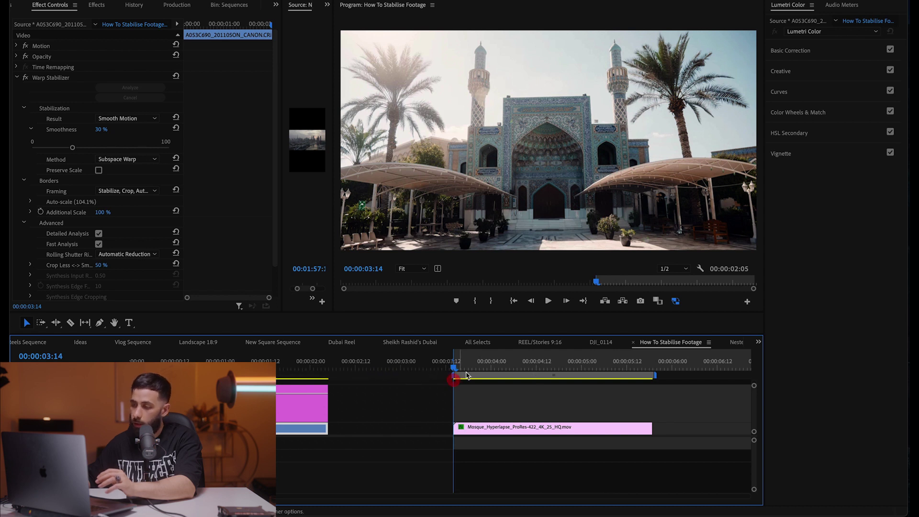
# Play the Mosque clip at 21% smoothness, then collapse its first Warp Stabilizer settings.
pyautogui.press('space')
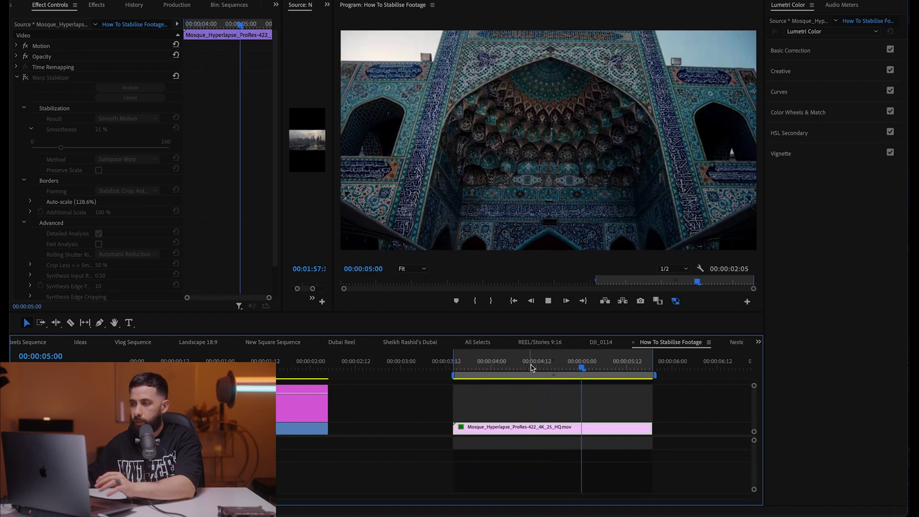
pyautogui.press('space')
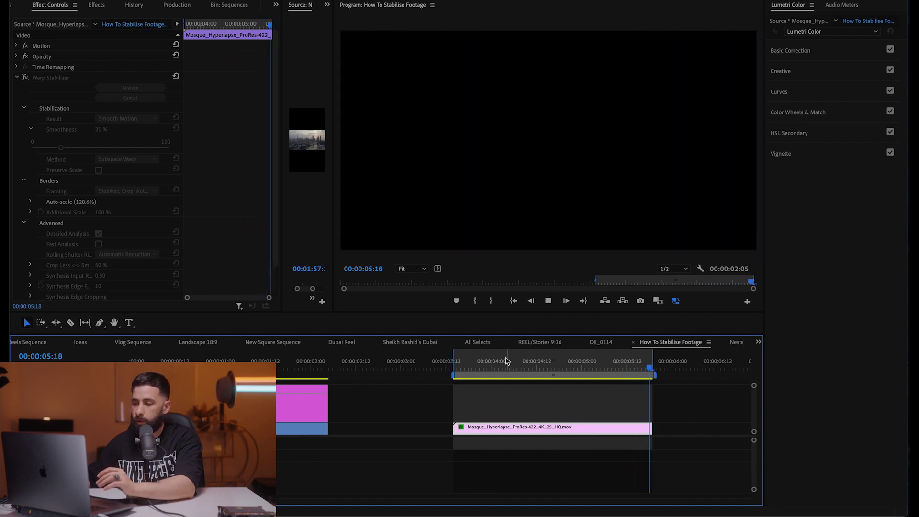
pyautogui.press('space')
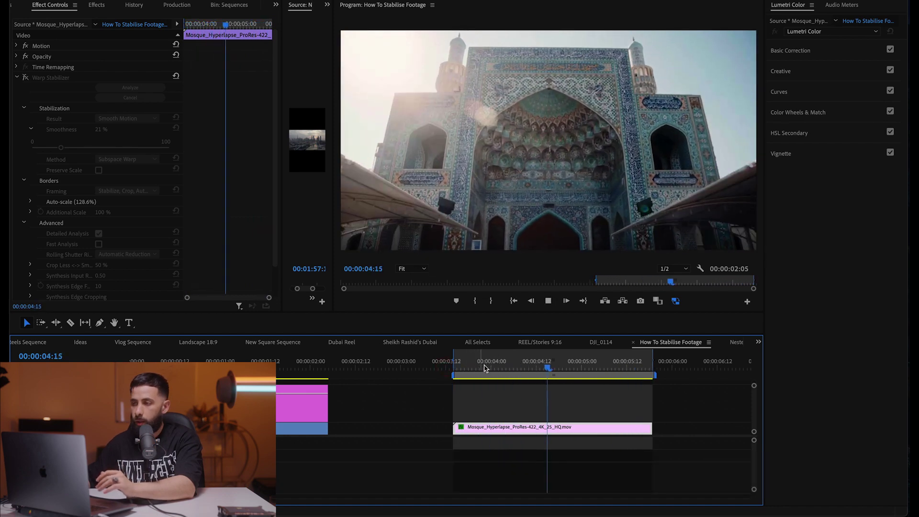
pyautogui.click(456, 369)
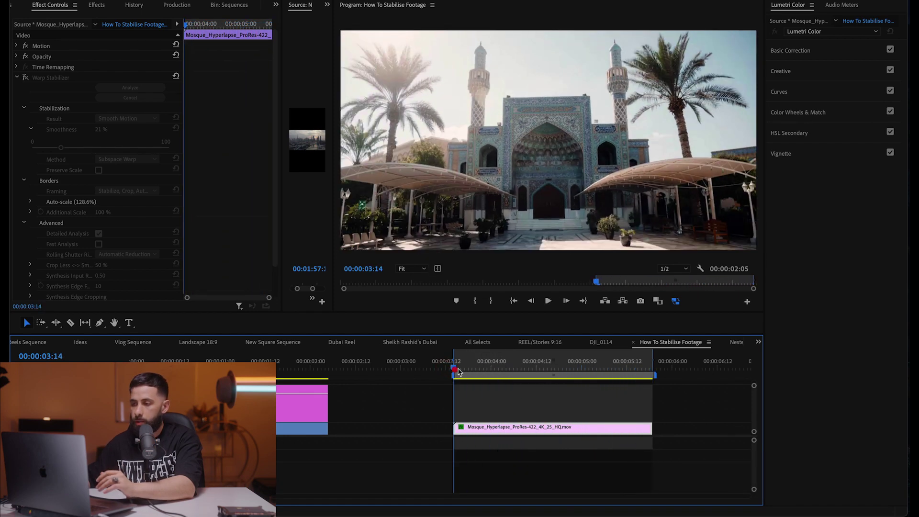
pyautogui.click(17, 77)
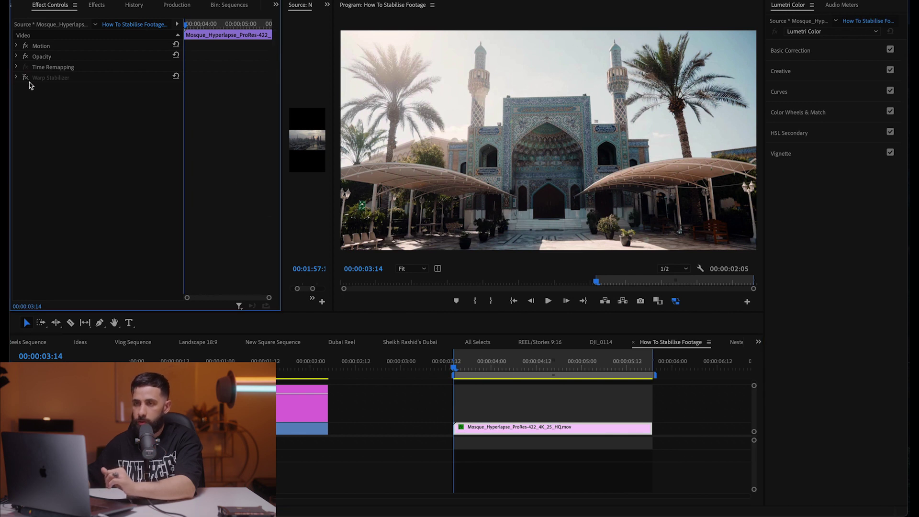
pyautogui.click(101, 8)
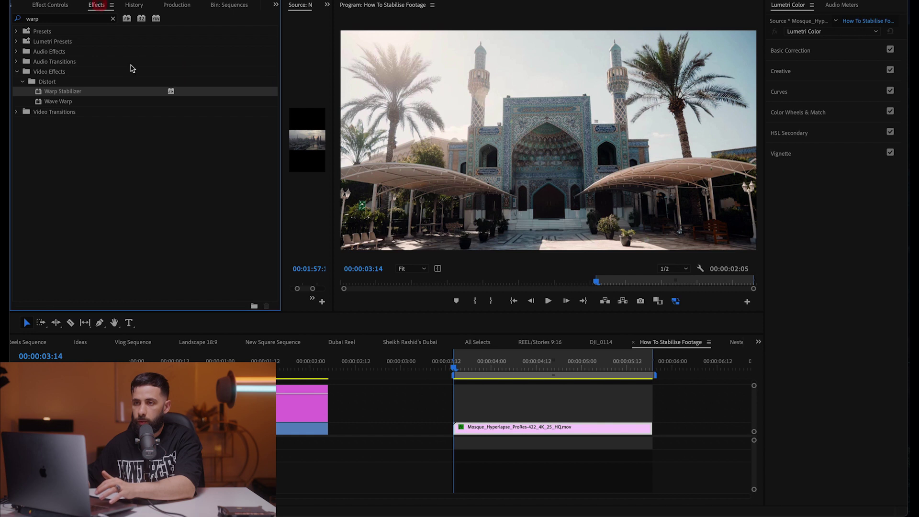
# Apply a second Warp Stabilizer to the Mosque clip and preview it, stopping at 00:00:04:03.
pyautogui.doubleClick(84, 92)
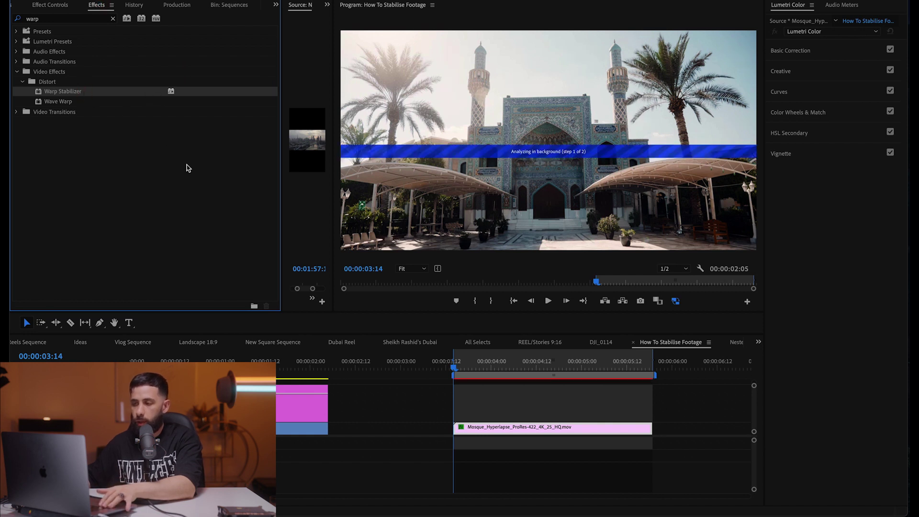
pyautogui.click(60, 9)
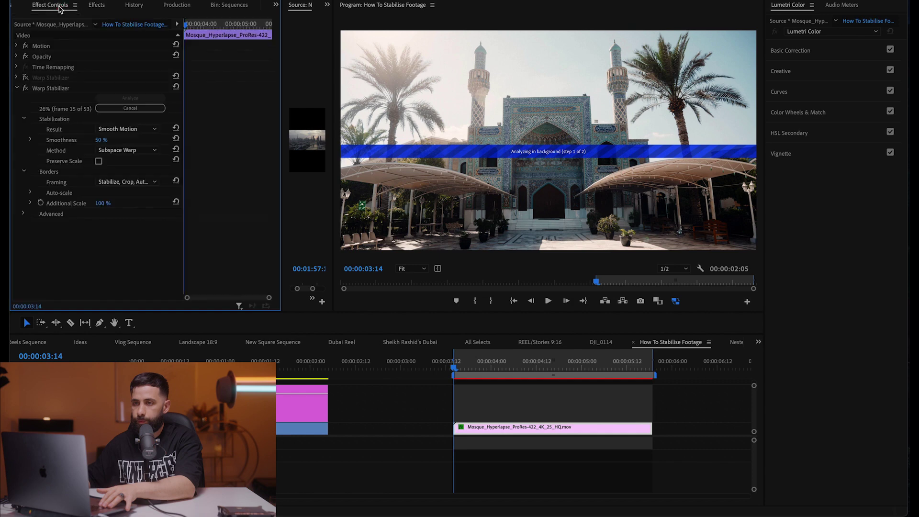
pyautogui.click(494, 403)
pyautogui.press('space')
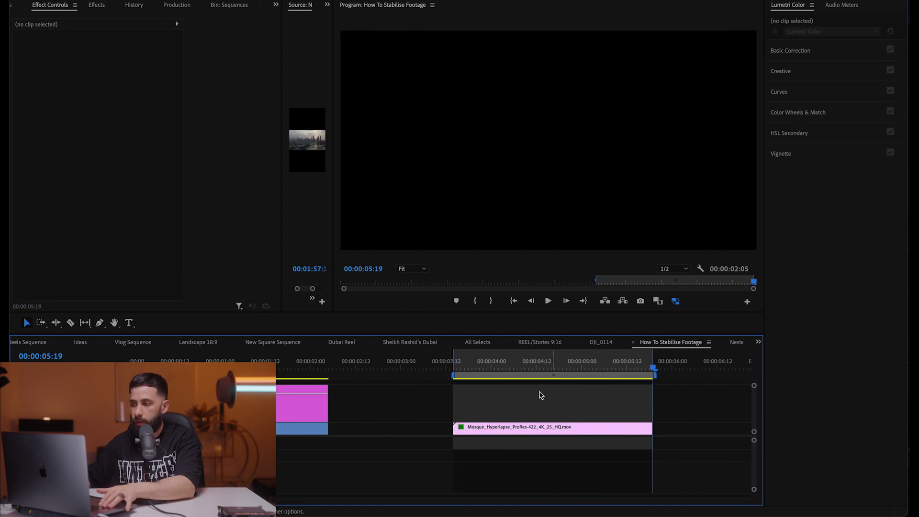
pyautogui.moveTo(430, 369); pyautogui.dragTo(464, 369)
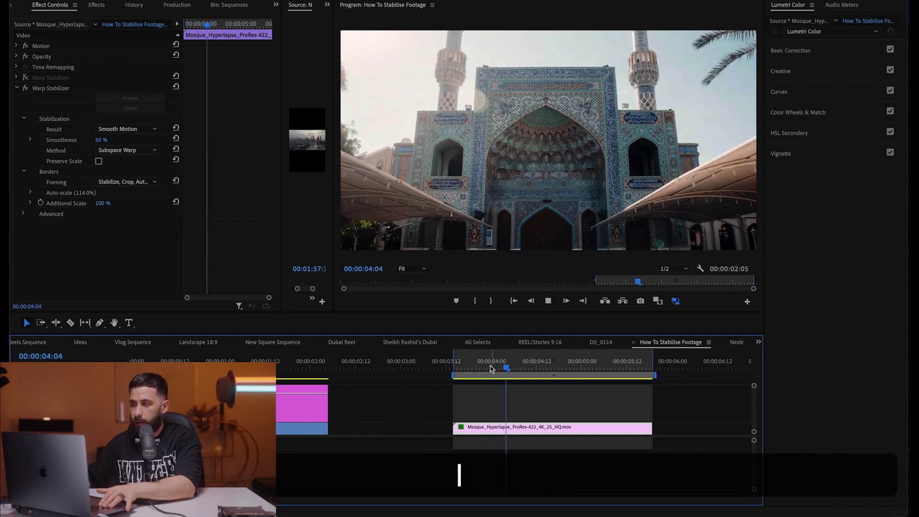
pyautogui.click(503, 365)
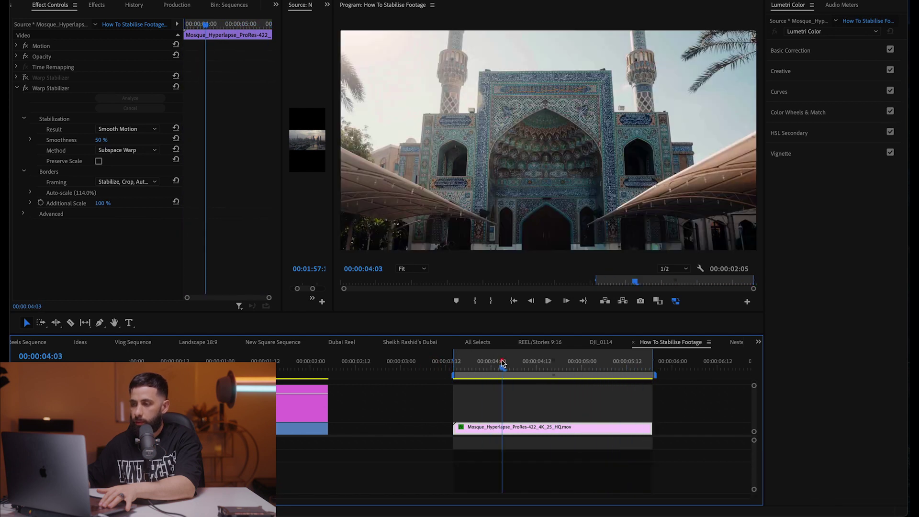
# Turn on Detailed Analysis under Advanced and replay the re-analysed clip from its start.
pyautogui.click(24, 215)
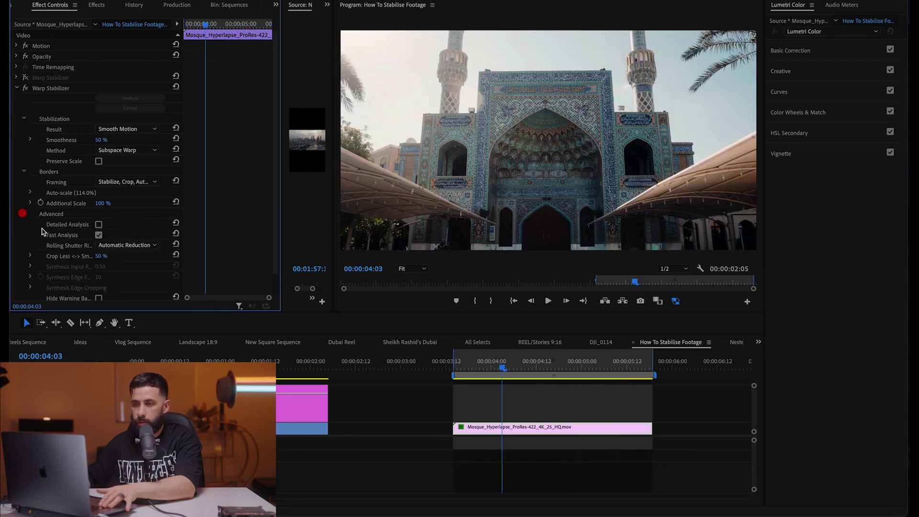
pyautogui.click(98, 225)
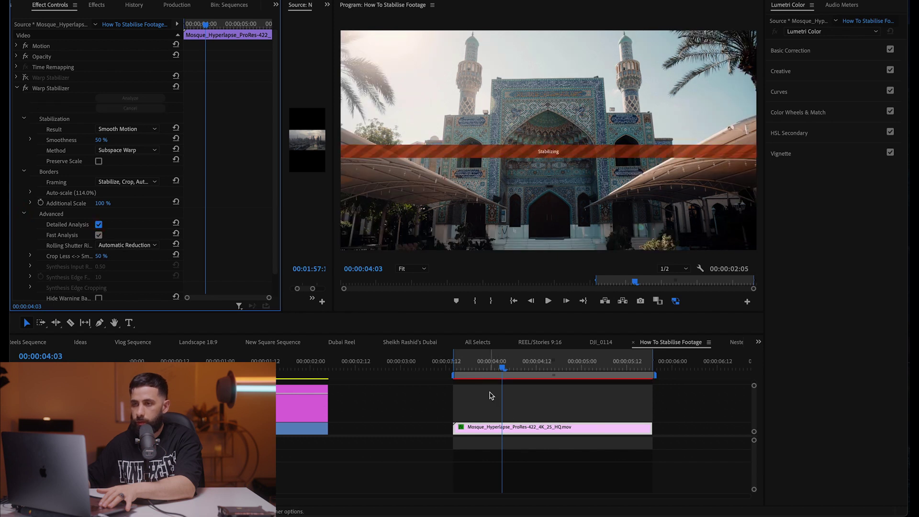
pyautogui.click(522, 407)
pyautogui.click(453, 362)
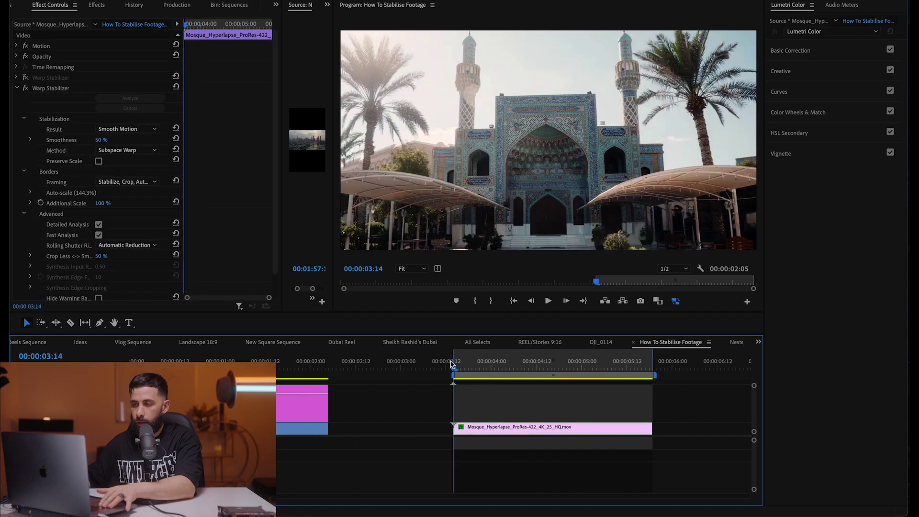
pyautogui.press('space')
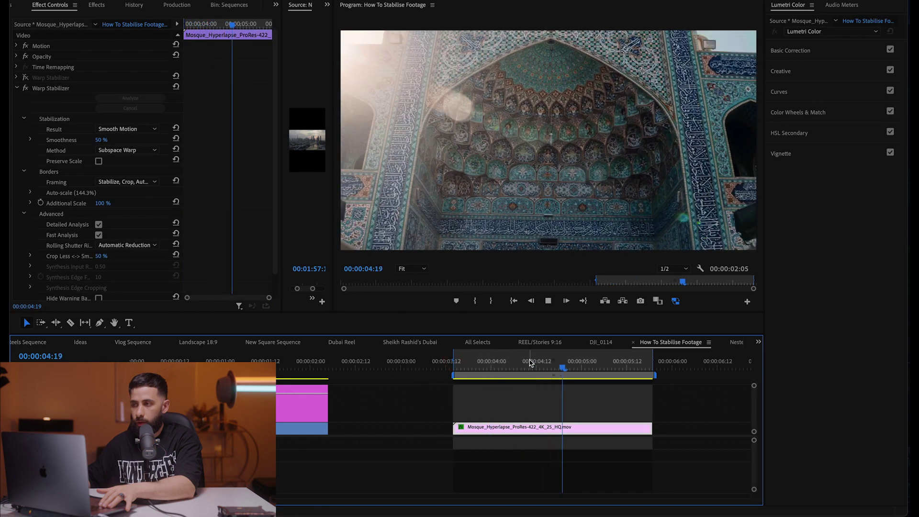
pyautogui.click(456, 363)
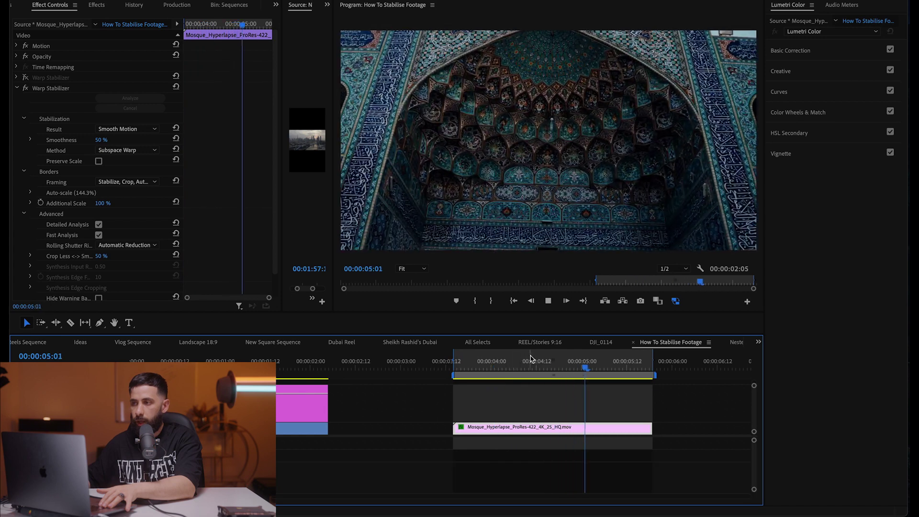
pyautogui.click(459, 363)
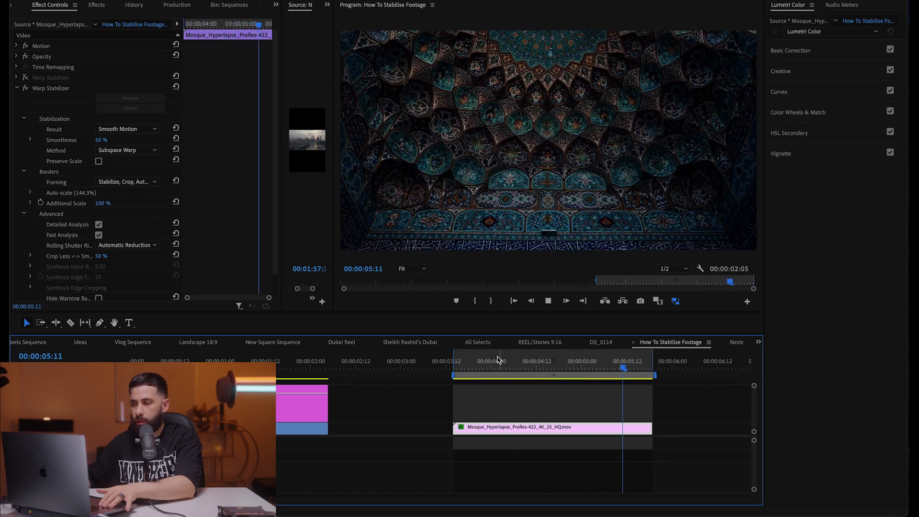
pyautogui.click(458, 364)
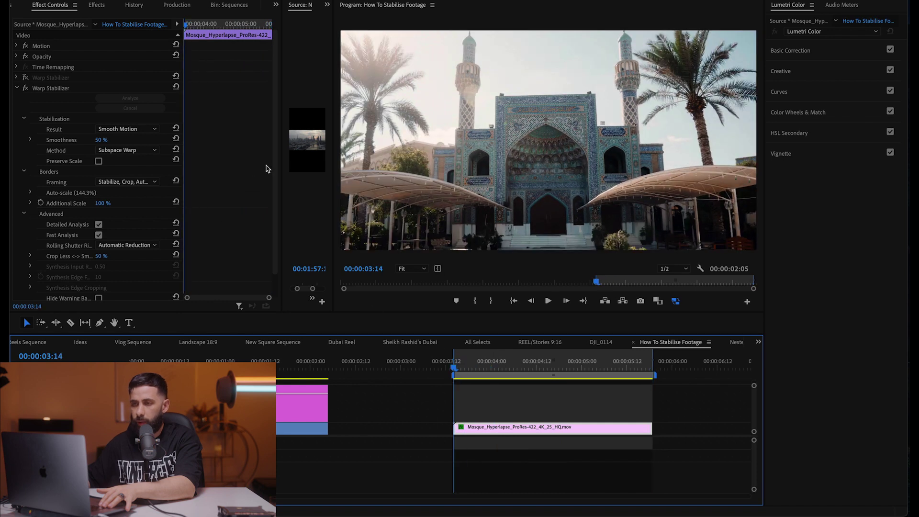
# Set Smoothness to 25% and play back the re-stabilised result.
pyautogui.moveTo(274, 163); pyautogui.dragTo(274, 195)
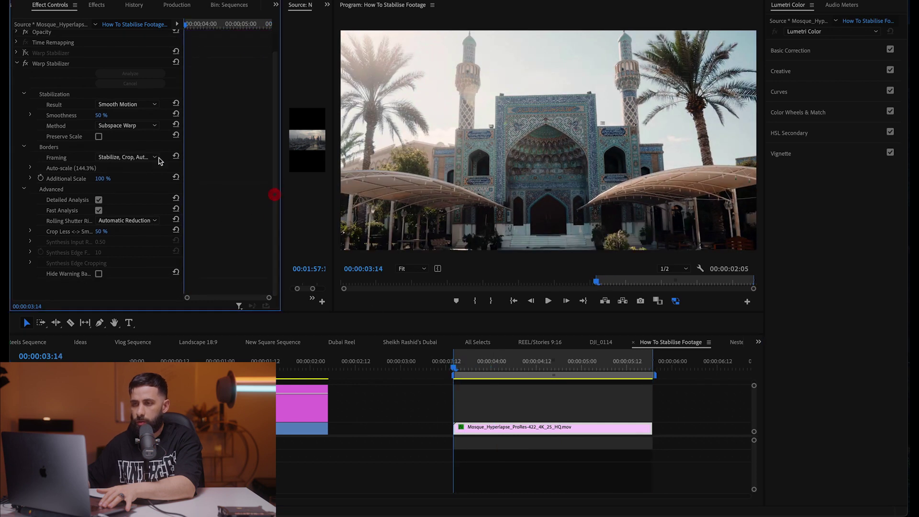
pyautogui.click(31, 116)
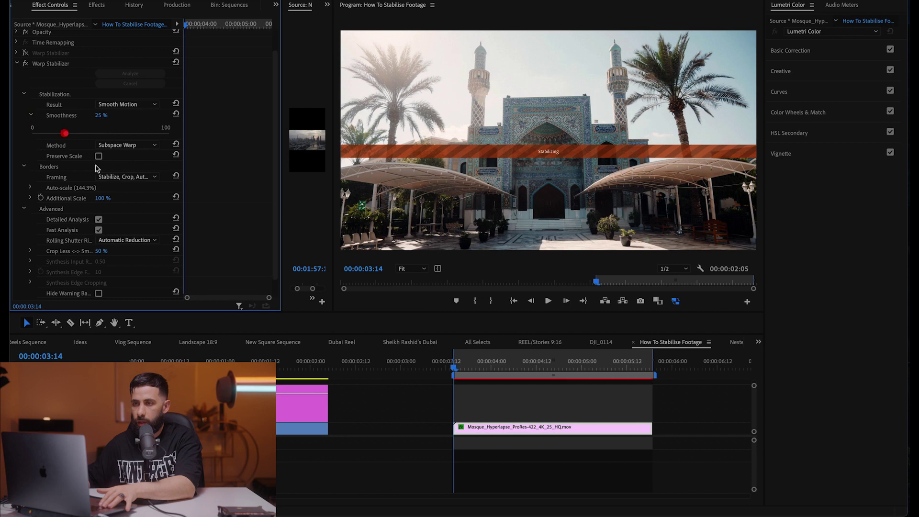
pyautogui.click(511, 404)
pyautogui.press('space')
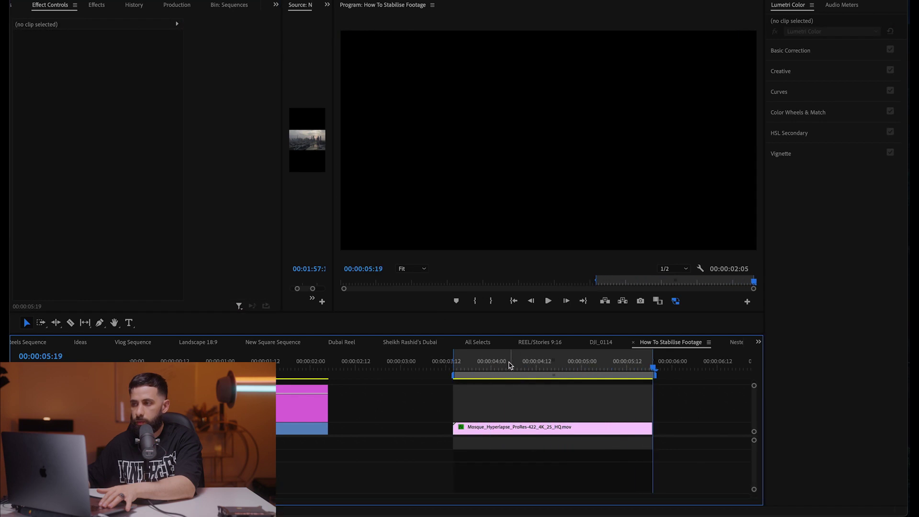
pyautogui.press('space')
pyautogui.press('space')
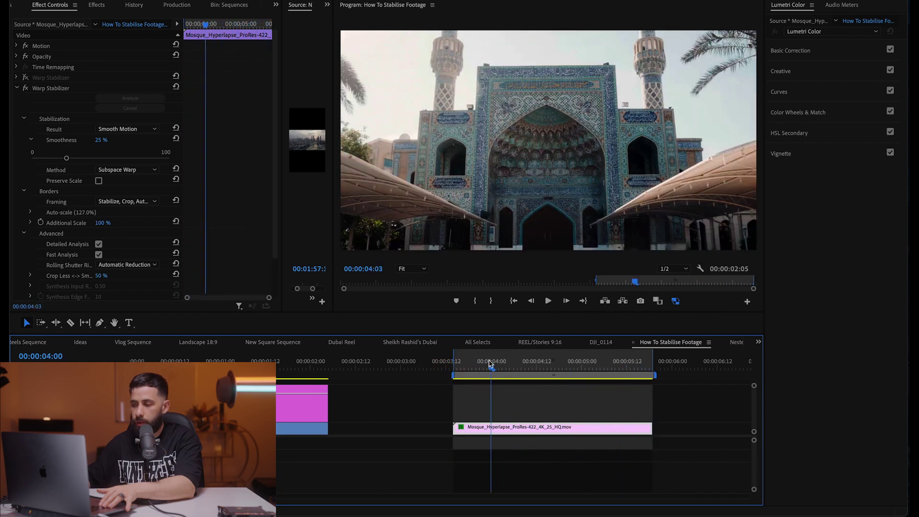
# Play the clip with Detailed Analysis off twice from its in point to compare the stabilisation.
pyautogui.click(460, 363)
pyautogui.scroll(-2, 136, 216)
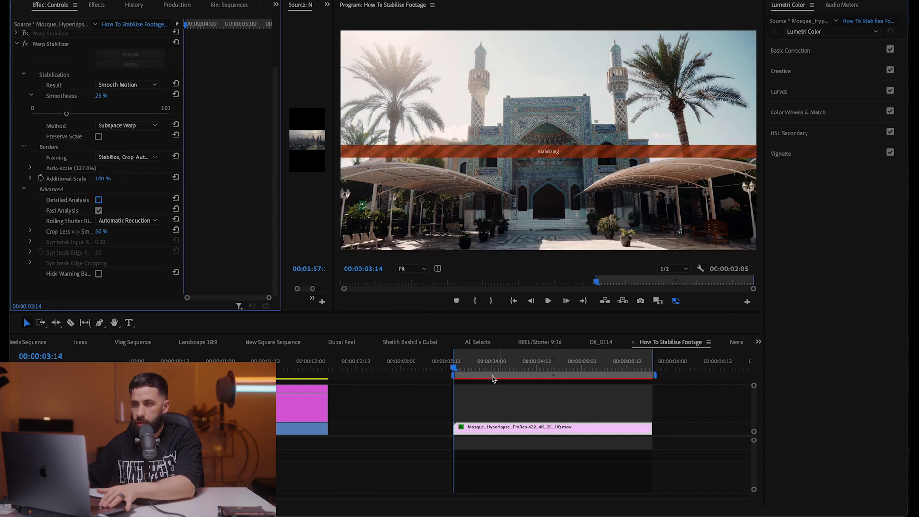
pyautogui.click(502, 400)
pyautogui.press('space')
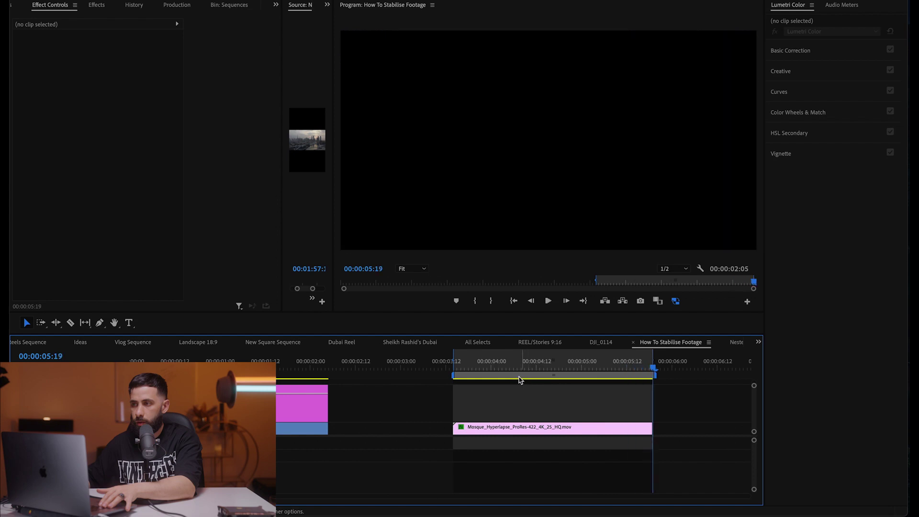
pyautogui.click(450, 364)
pyautogui.press('space')
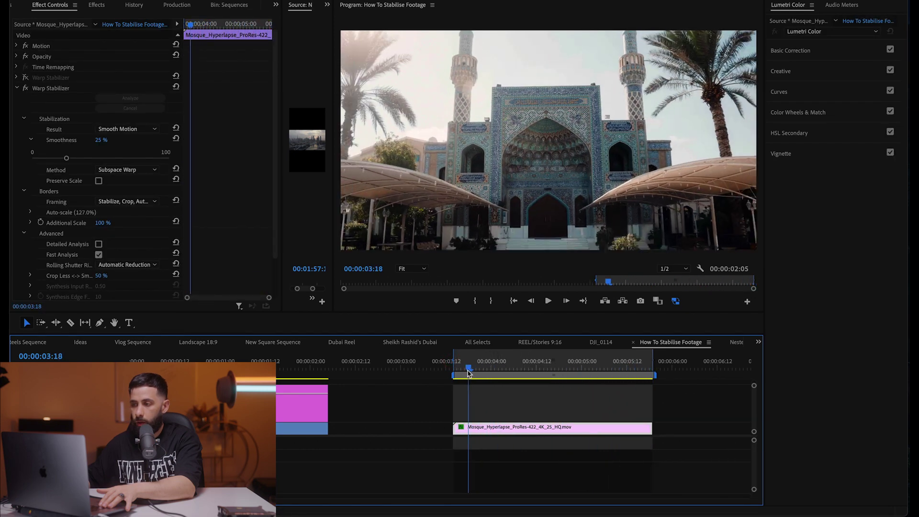
pyautogui.press('space')
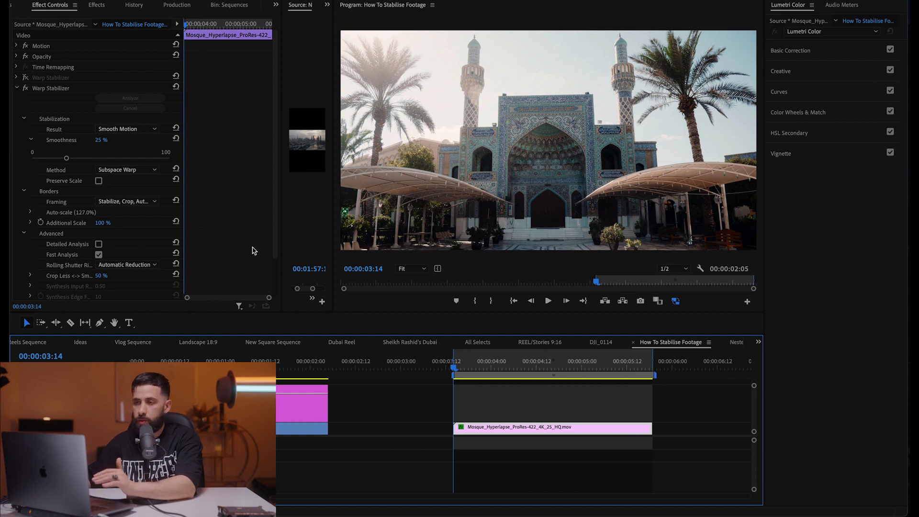
pyautogui.click(267, 232)
# Switch framing to Stabilize Only and play the clip to see the uncropped borders.
pyautogui.scroll(-2, 139, 199)
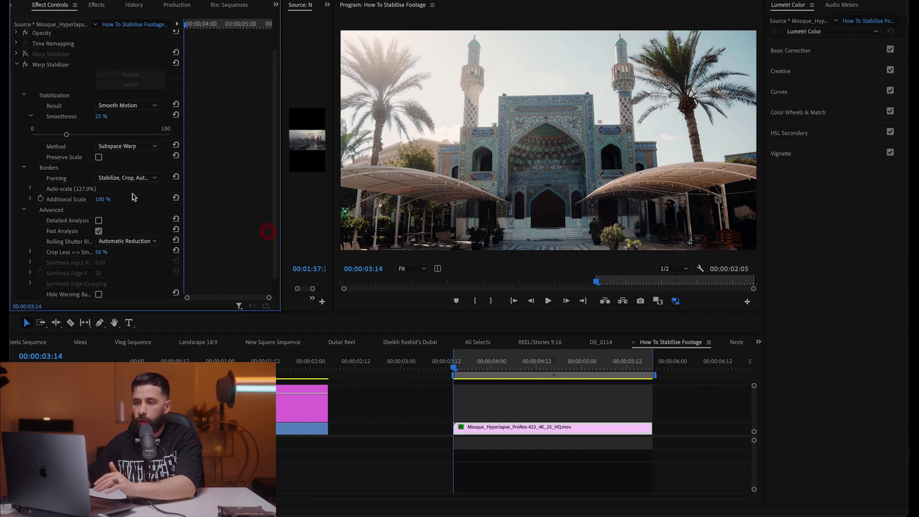
pyautogui.click(129, 178)
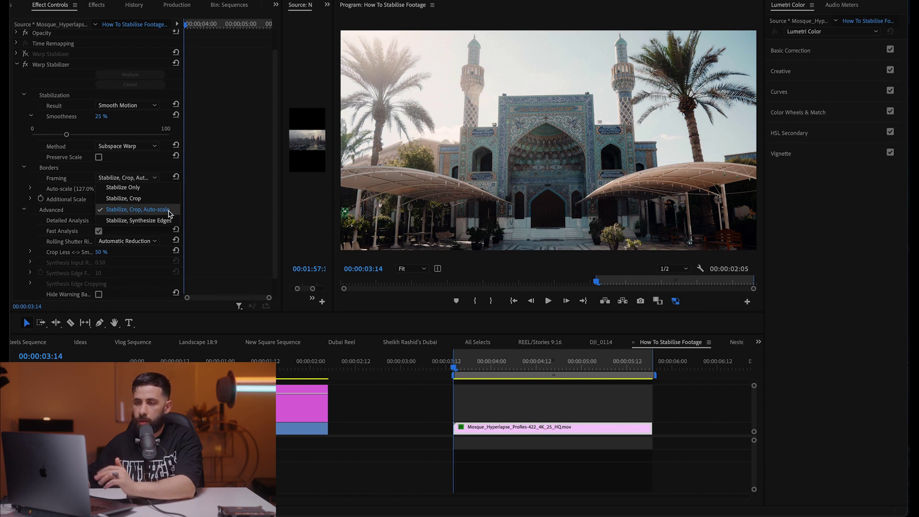
pyautogui.click(155, 189)
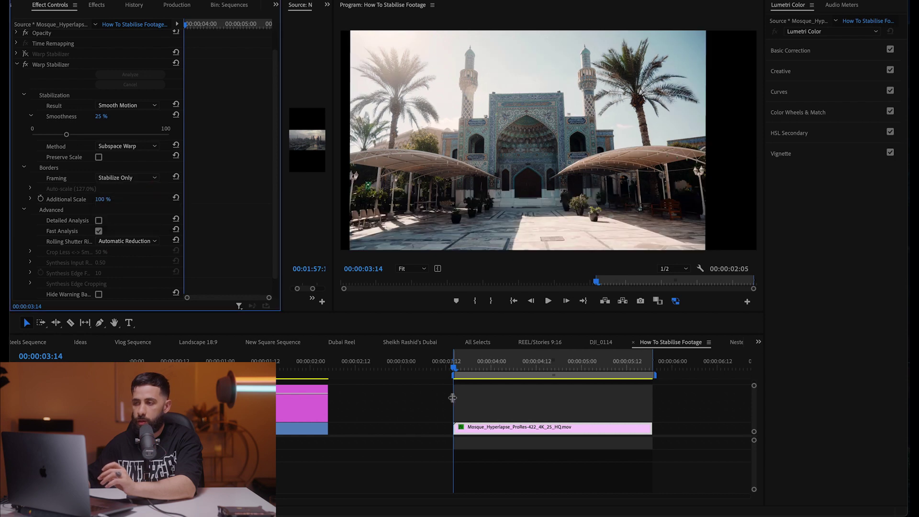
pyautogui.press('space')
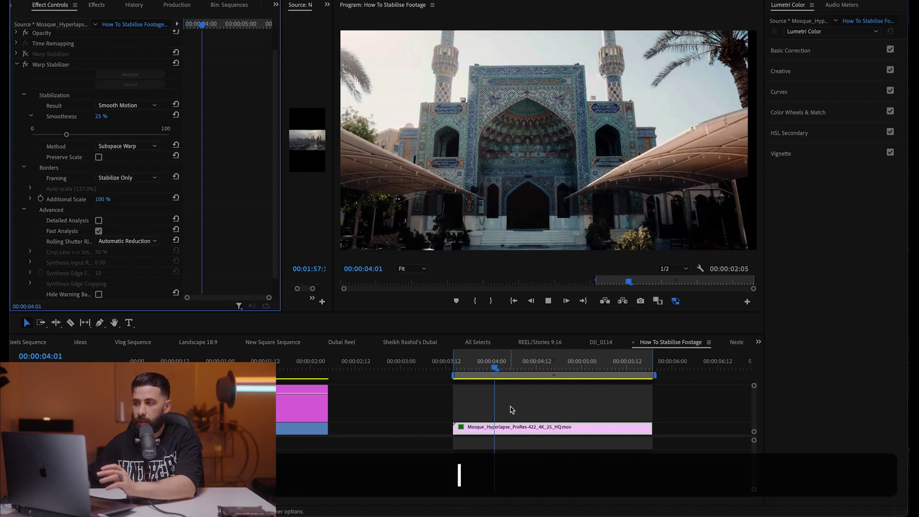
# Stop playback and restore framing to Stabilize, Crop, Auto-scale, re-stabilising at 127.0%.
pyautogui.click(515, 397)
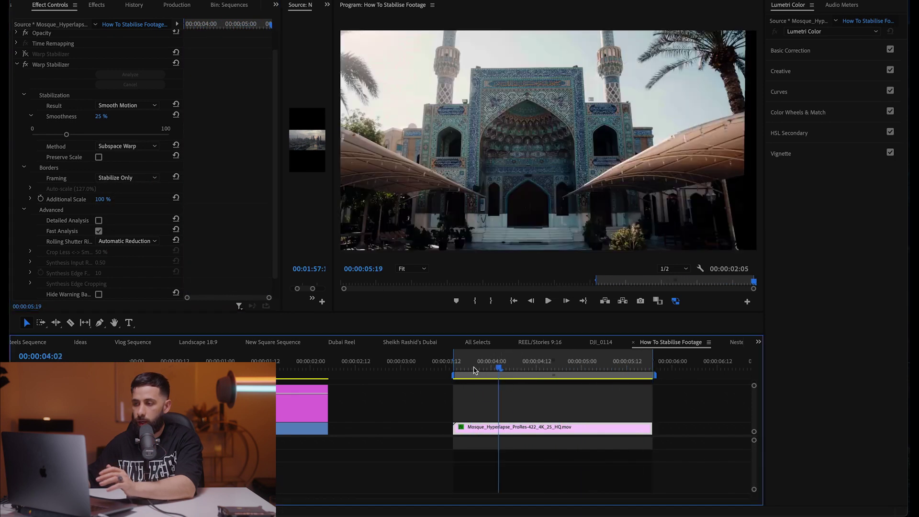
pyautogui.press('space')
pyautogui.click(144, 178)
pyautogui.click(129, 214)
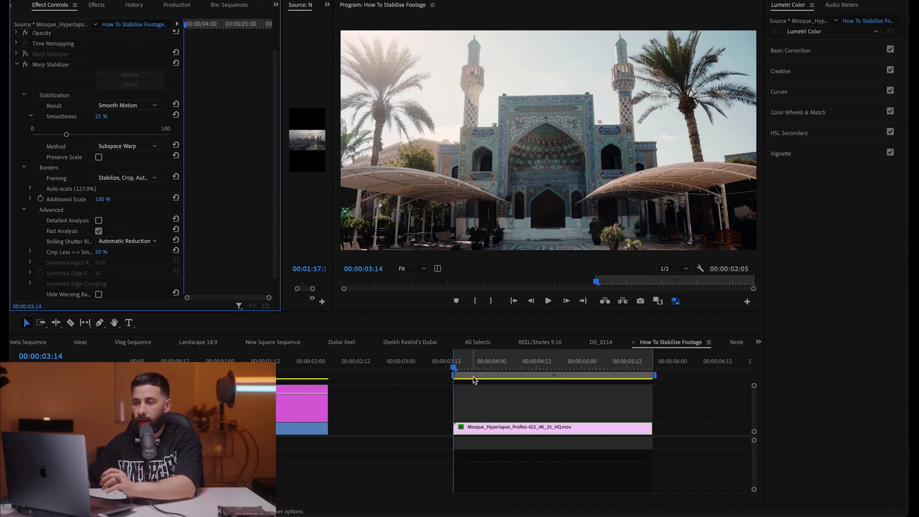
pyautogui.click(493, 407)
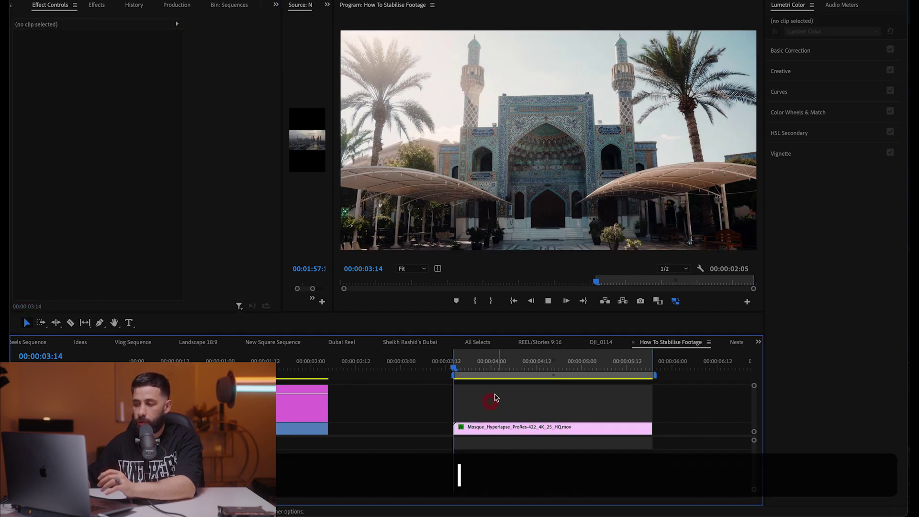
pyautogui.press('space')
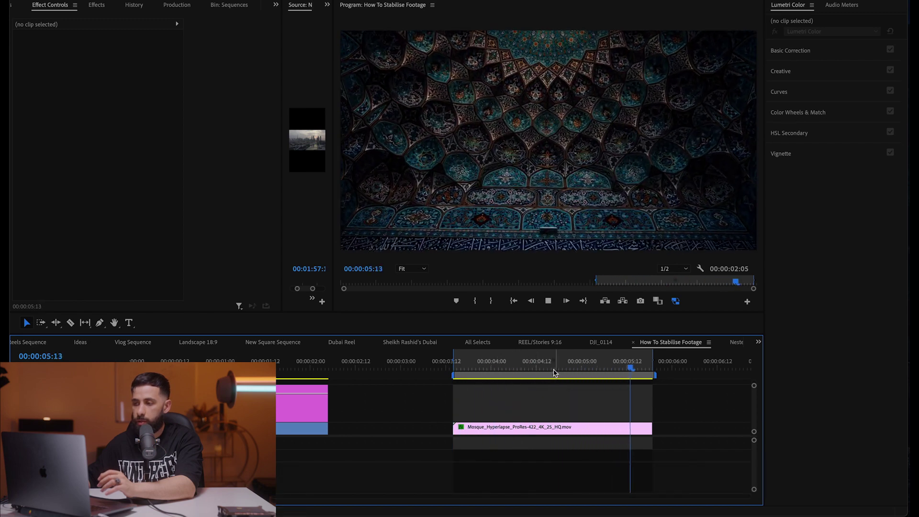
pyautogui.press('space')
pyautogui.press('space')
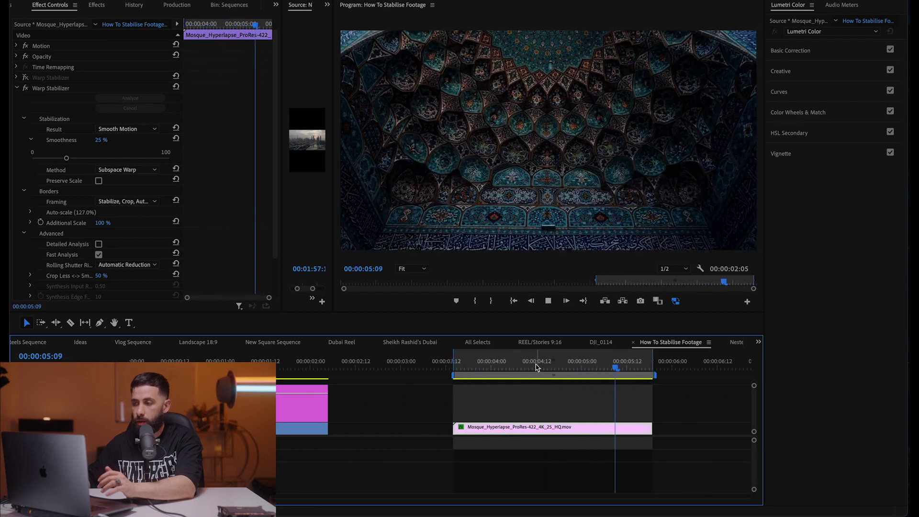
pyautogui.press('space')
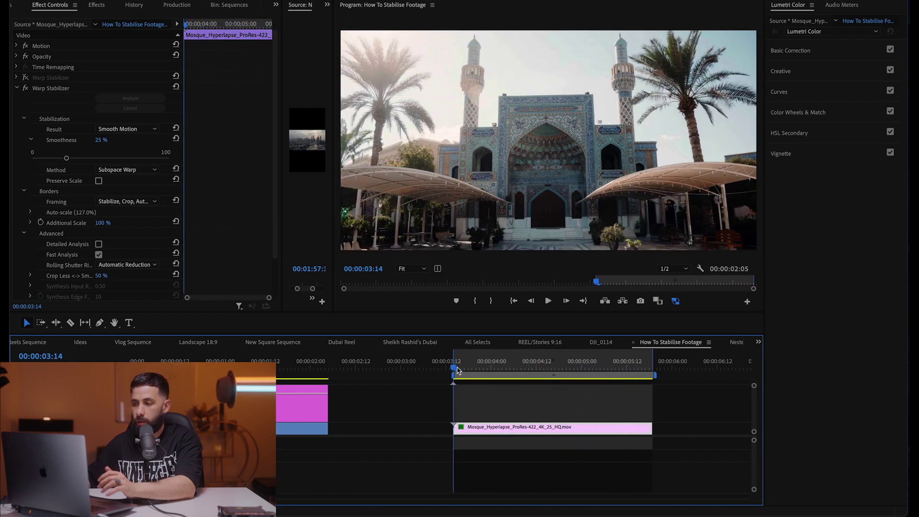
pyautogui.click(25, 89)
pyautogui.press('space')
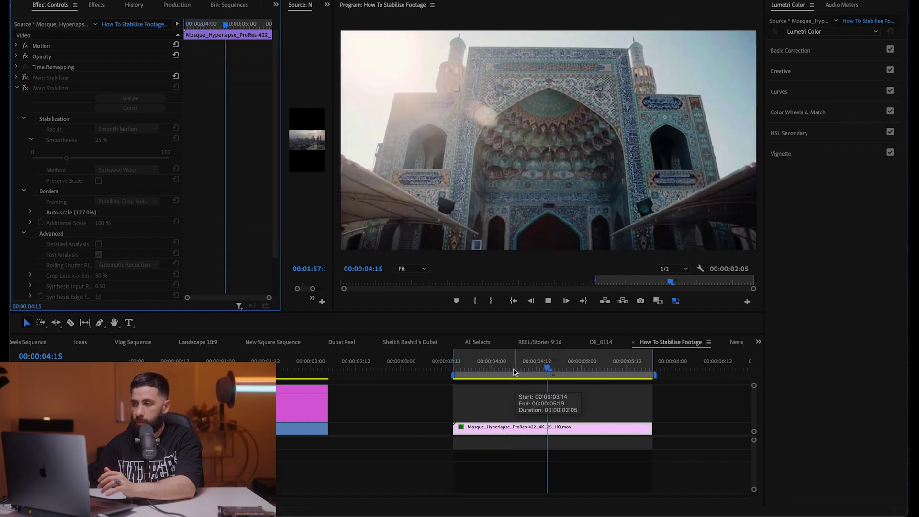
pyautogui.press('space')
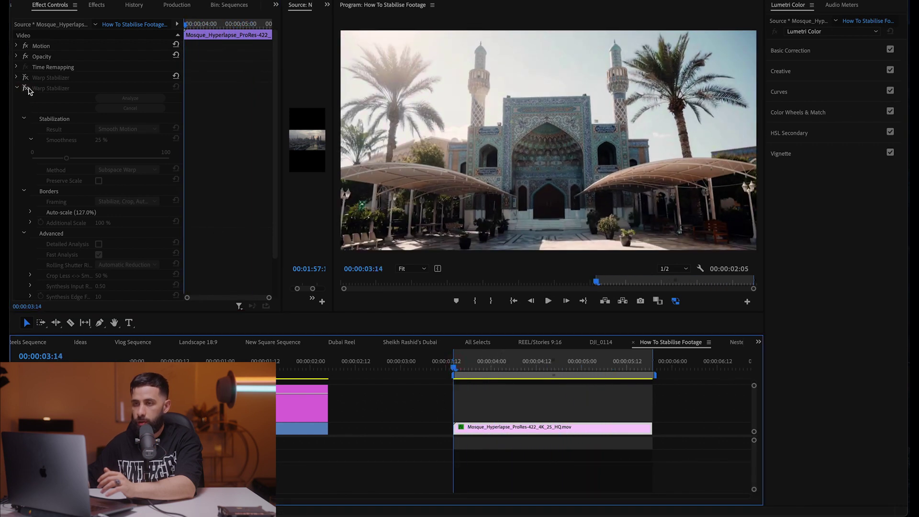
pyautogui.click(24, 89)
pyautogui.press('space')
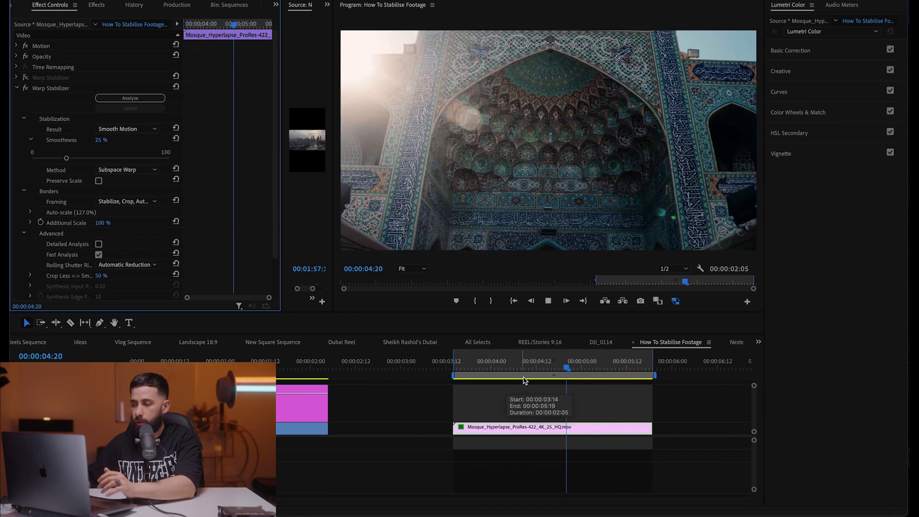
pyautogui.click(453, 368)
pyautogui.press('Return')
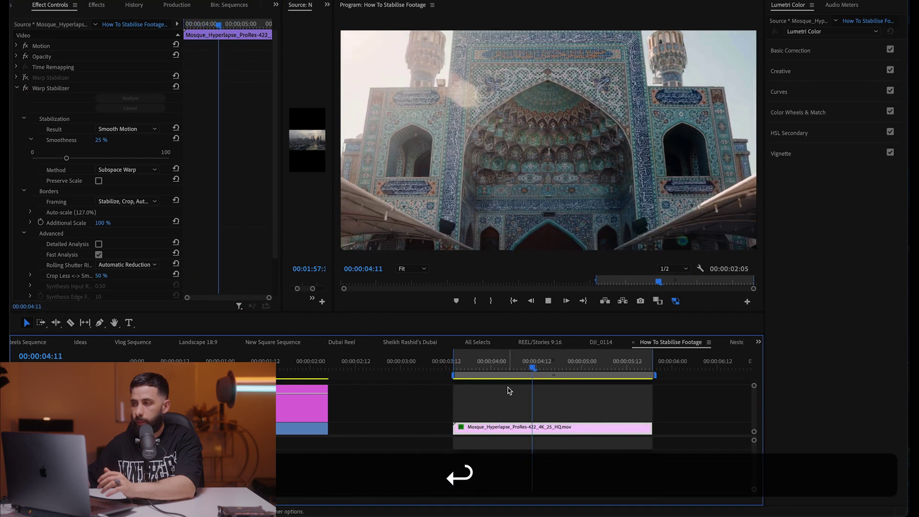
pyautogui.press('Return')
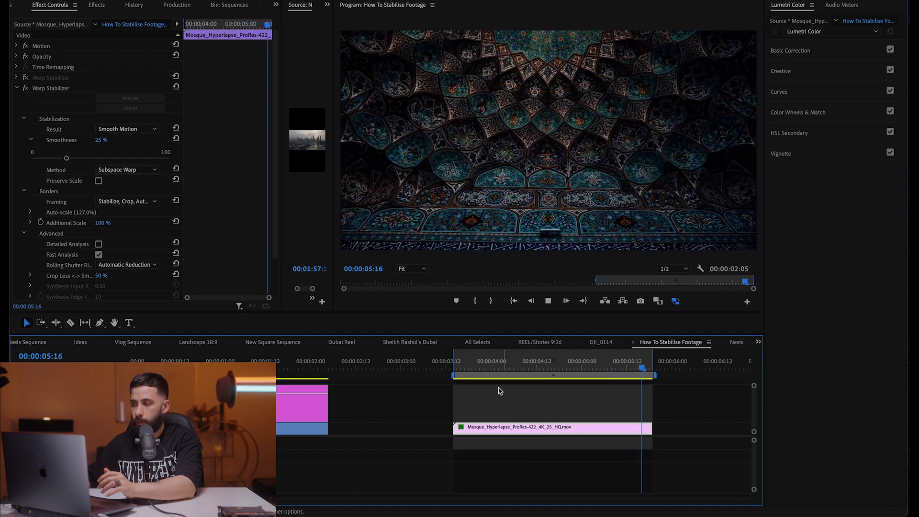
pyautogui.moveTo(478, 369); pyautogui.dragTo(452, 368)
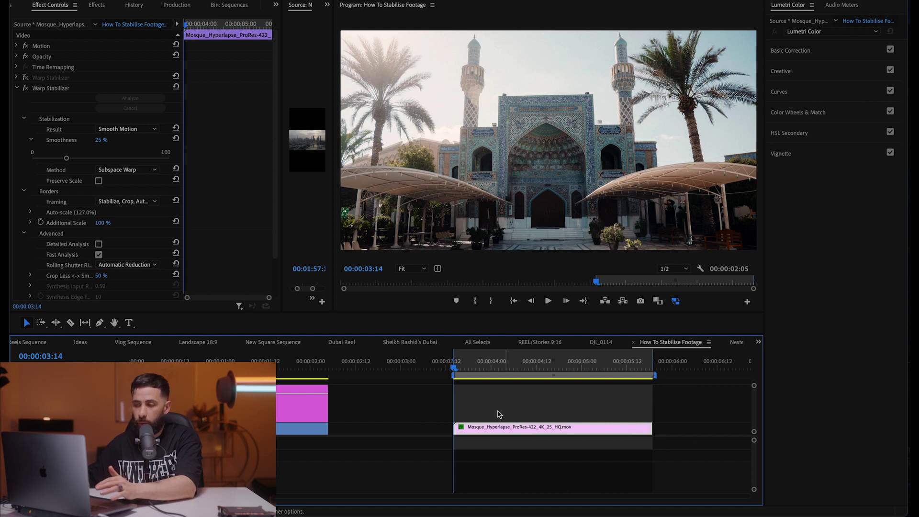
# Nest the mosque clip as Nested Sequence 55 with the default name.
pyautogui.rightClick(493, 426)
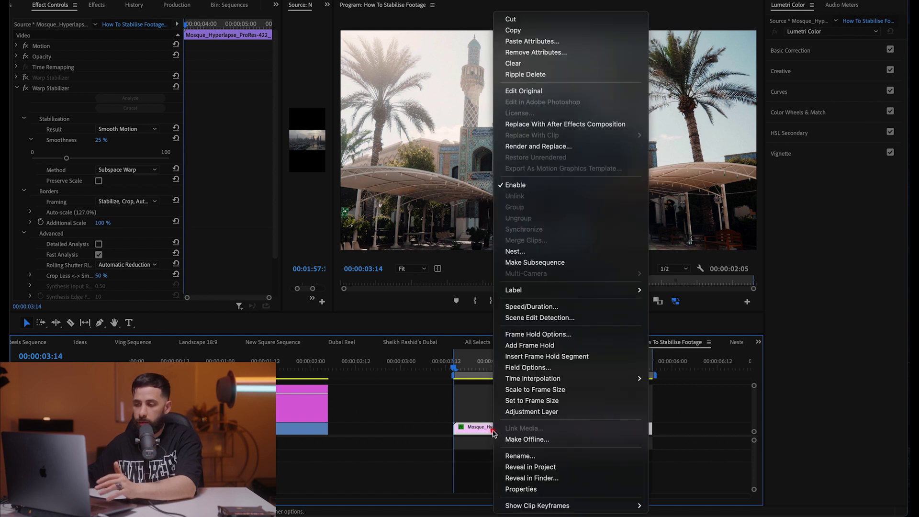
pyautogui.click(515, 251)
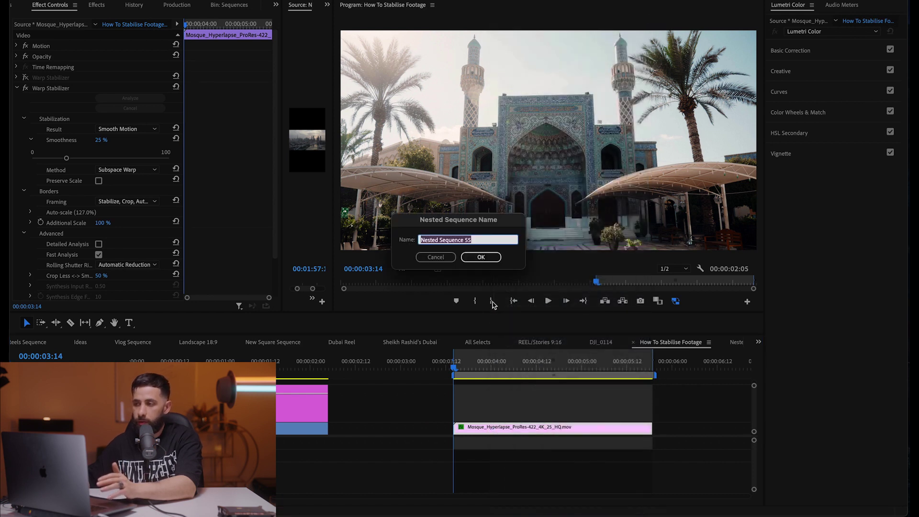
pyautogui.click(485, 259)
# Apply Warp Stabilizer from the Effects panel to the selected Nested Sequence 55 clip.
pyautogui.click(465, 428)
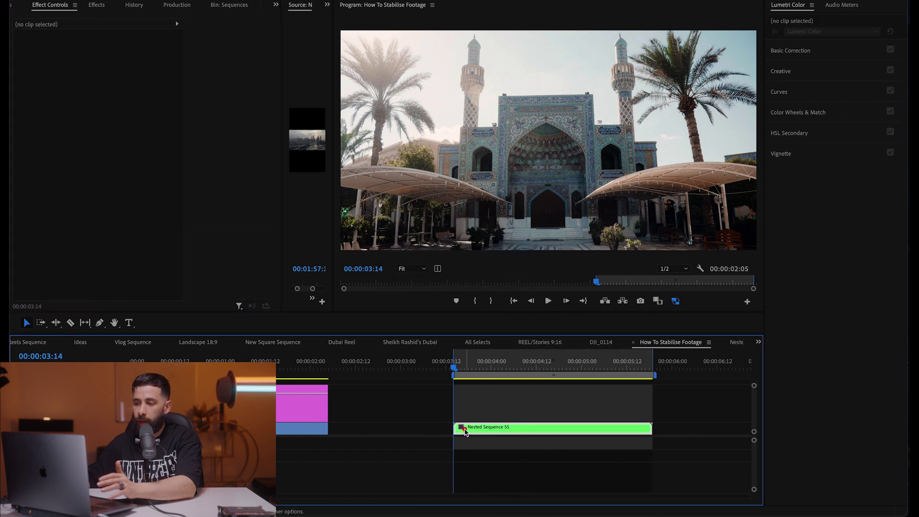
pyautogui.click(100, 7)
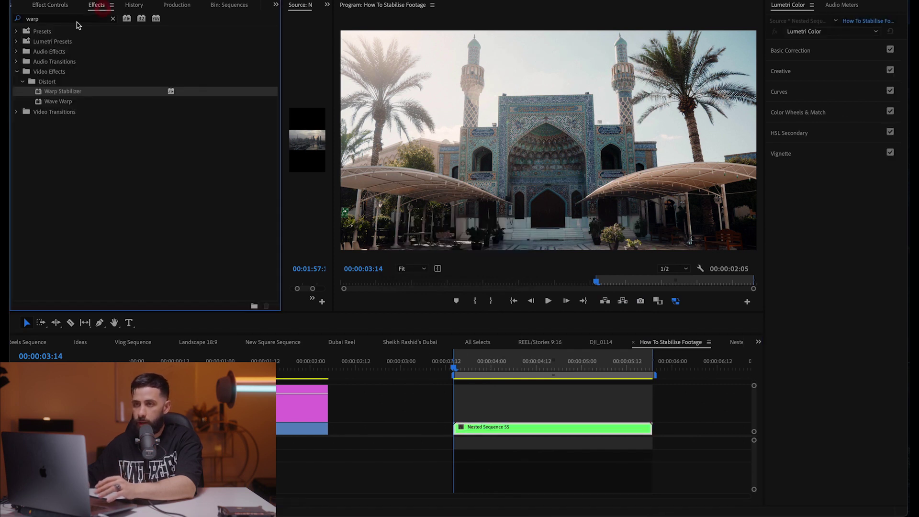
pyautogui.doubleClick(74, 94)
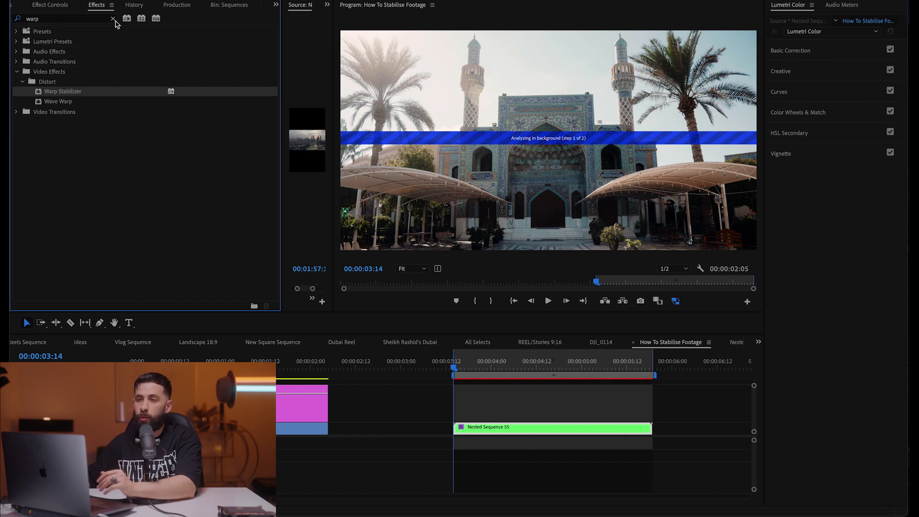
# Lower the nested Warp Stabilizer's smoothness to about 24%, preview, then drag it to 5%.
pyautogui.click(63, 5)
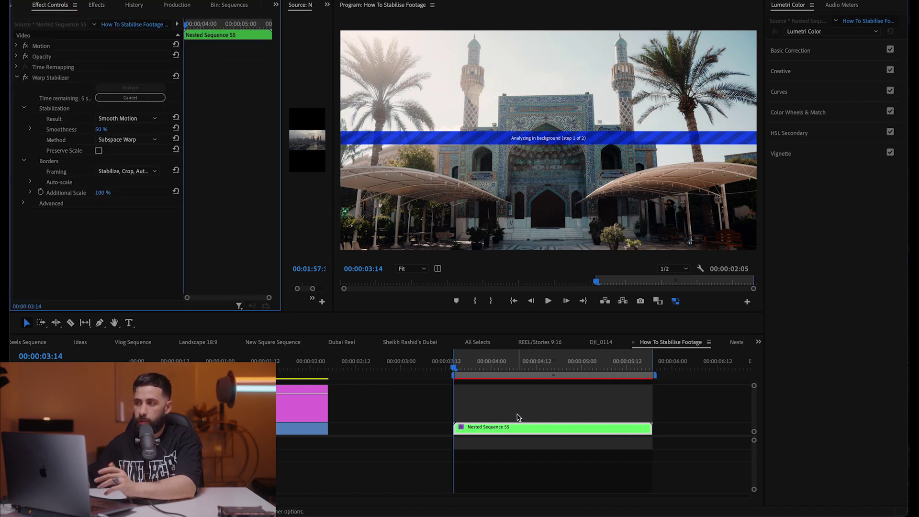
pyautogui.click(512, 420)
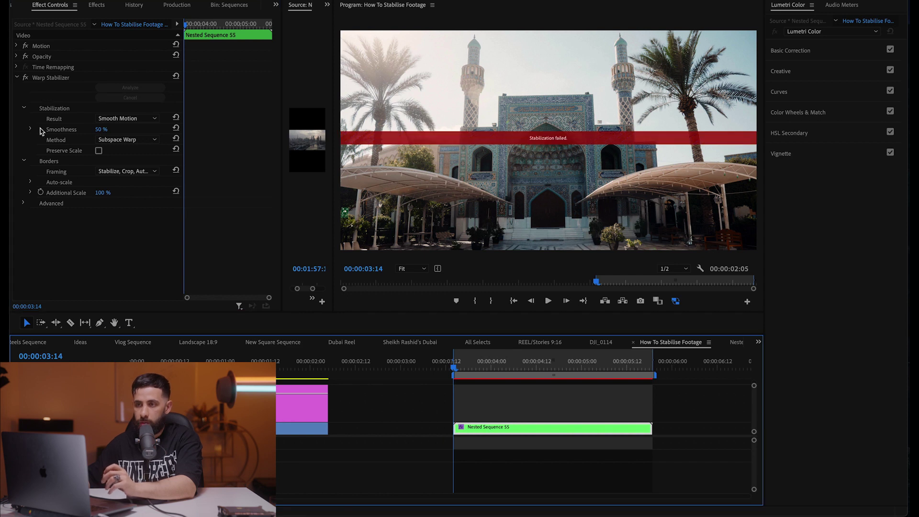
pyautogui.click(30, 129)
pyautogui.click(65, 148)
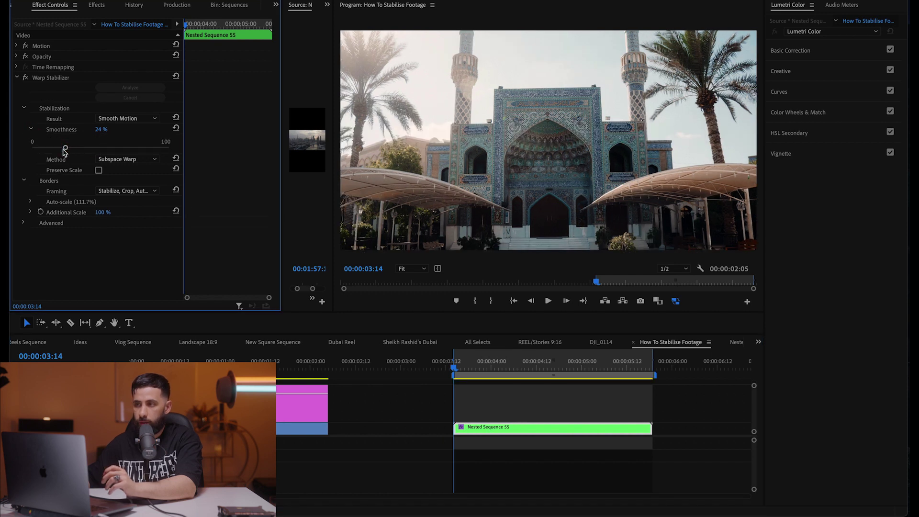
pyautogui.press('space')
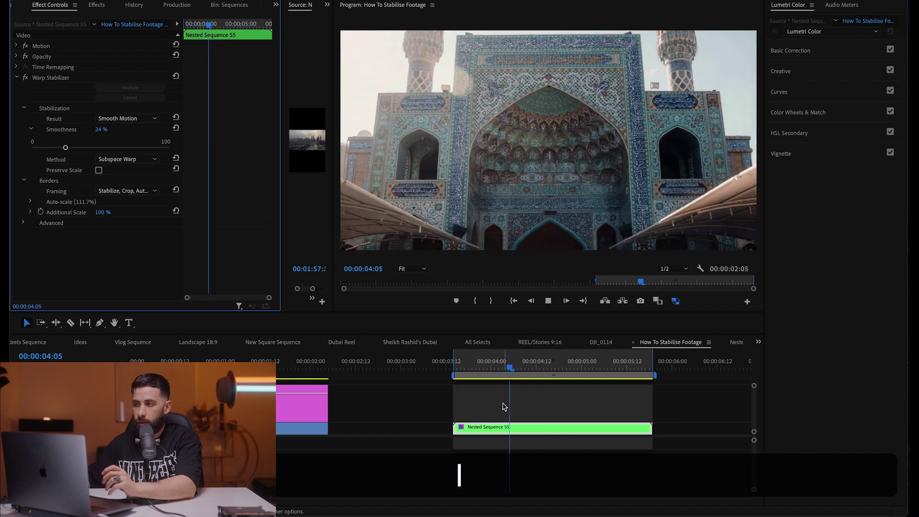
pyautogui.click(489, 371)
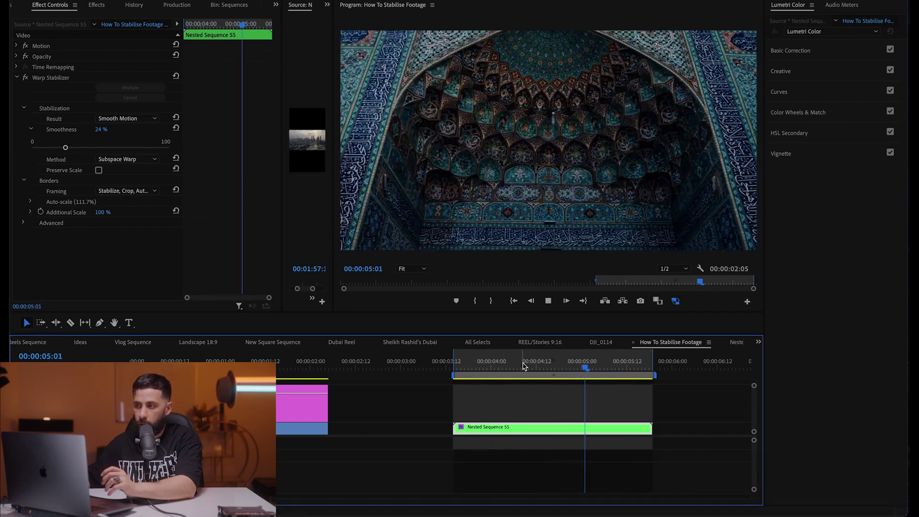
pyautogui.click(459, 371)
pyautogui.moveTo(65, 147); pyautogui.dragTo(40, 147)
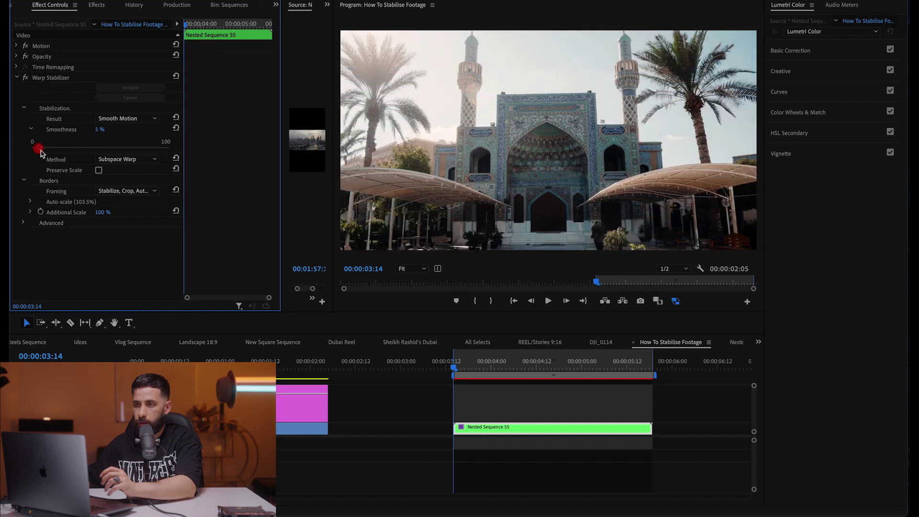
pyautogui.click(519, 400)
pyautogui.press('Return')
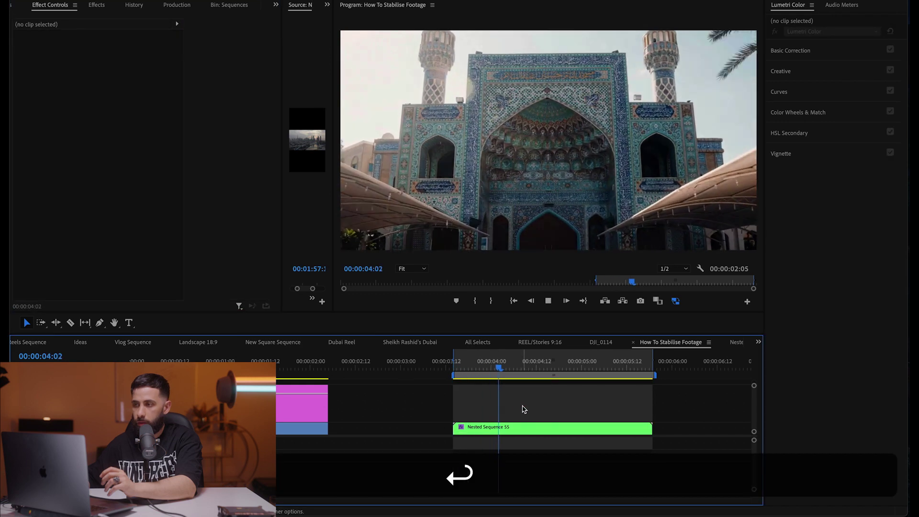
pyautogui.press('Return')
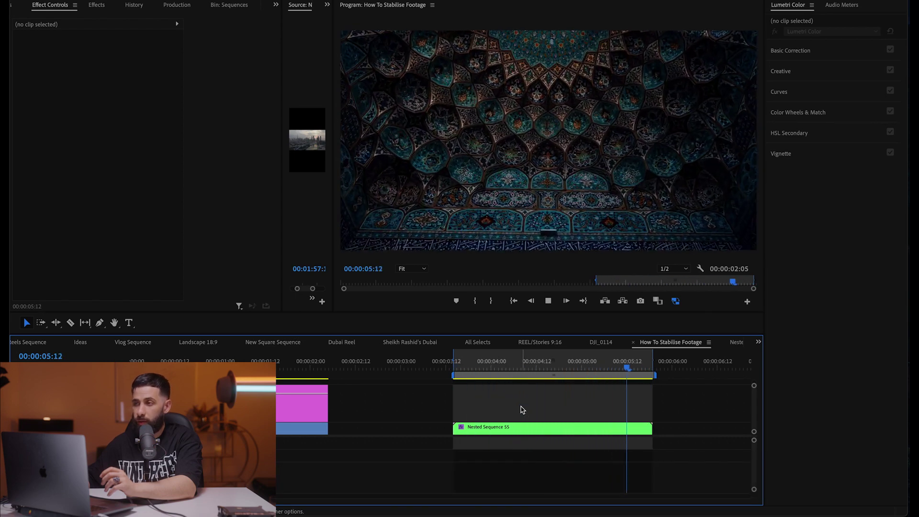
pyautogui.press('Return')
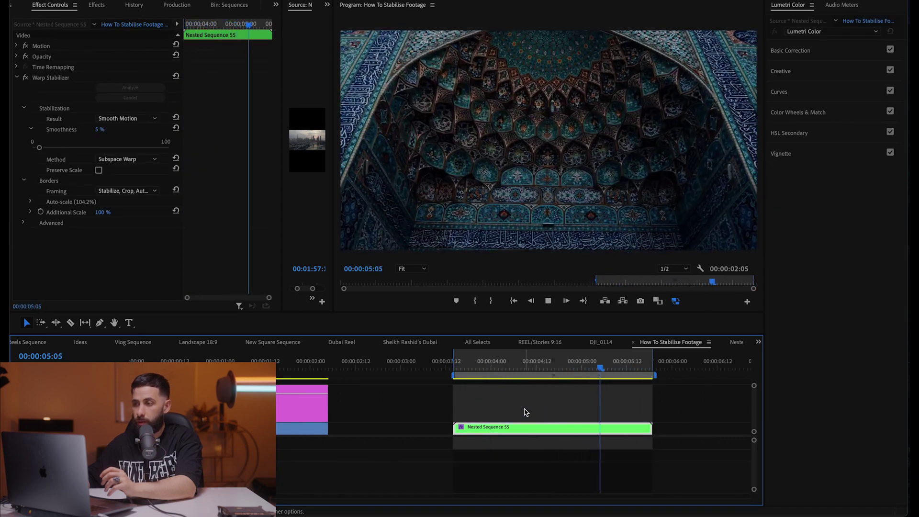
pyautogui.press('Return')
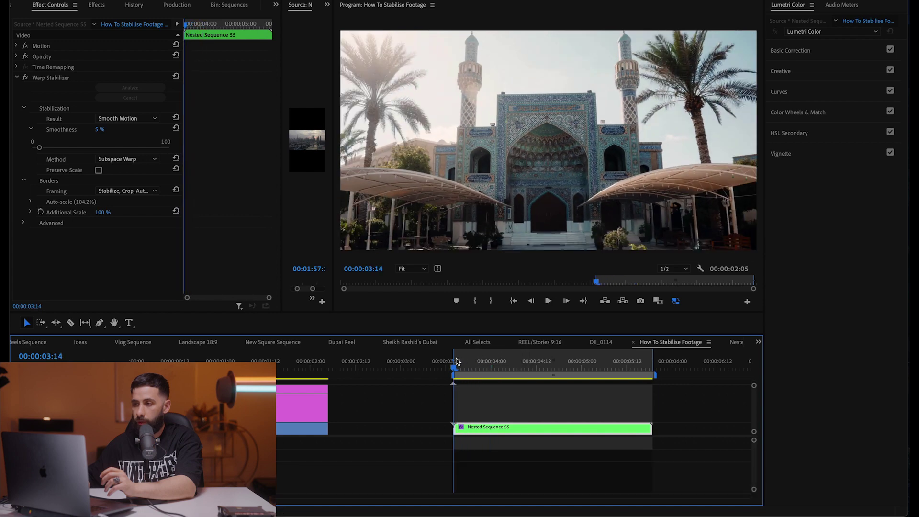
pyautogui.click(454, 367)
pyautogui.press('Return')
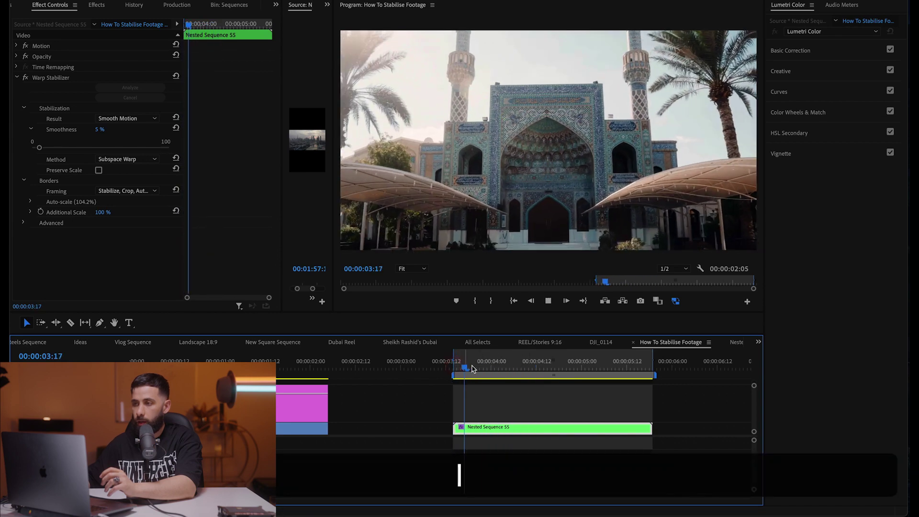
pyautogui.press('Return')
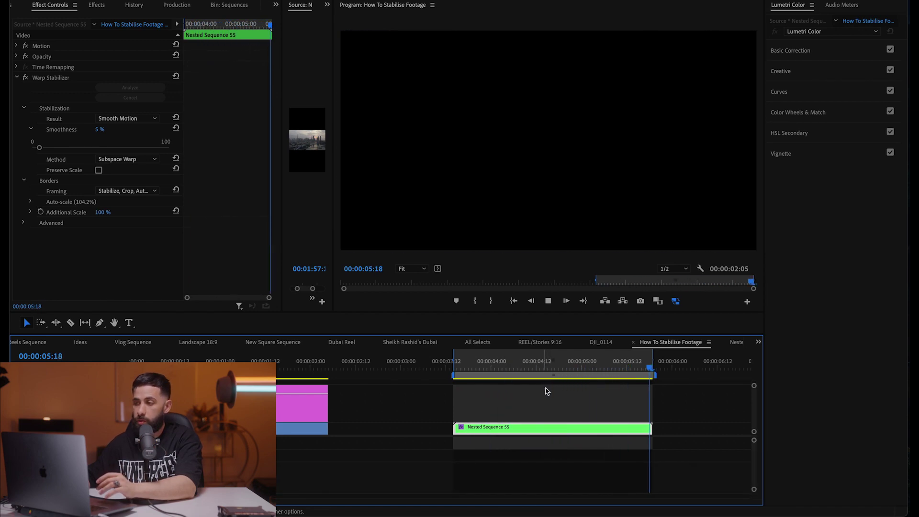
pyautogui.press('Return')
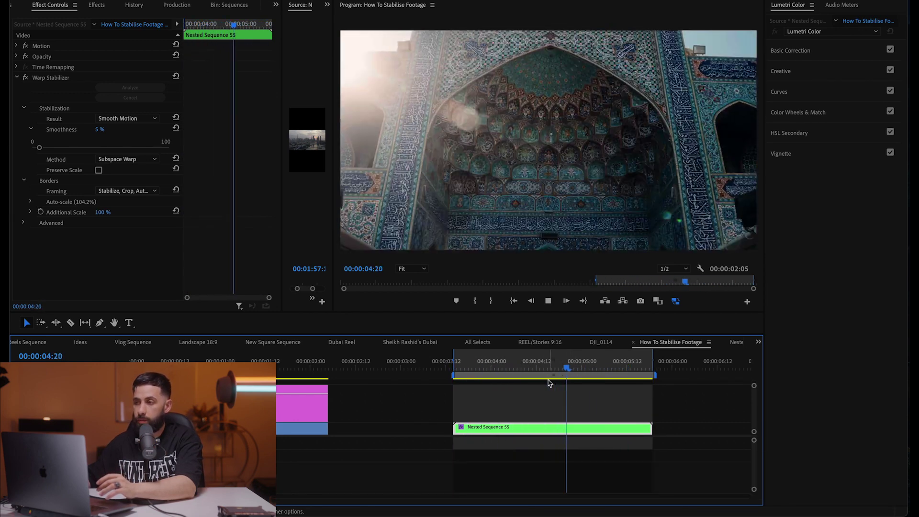